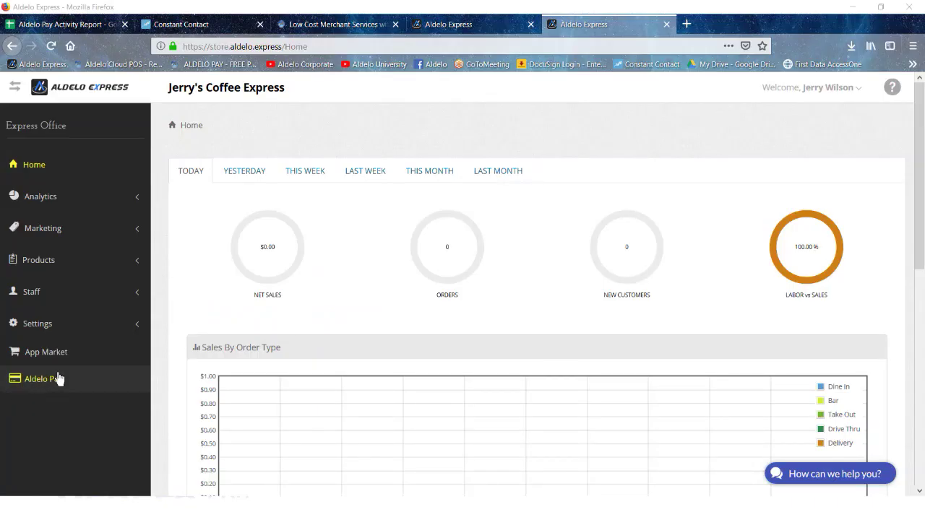
Step: Open the Services tab of Settings > Store Config > General Config
left_click(49, 331)
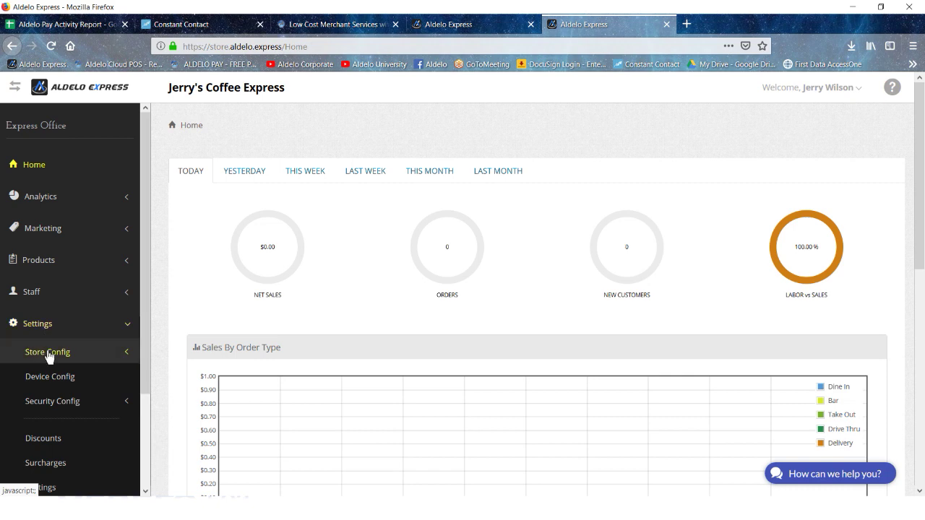
left_click(26, 354)
left_click(62, 379)
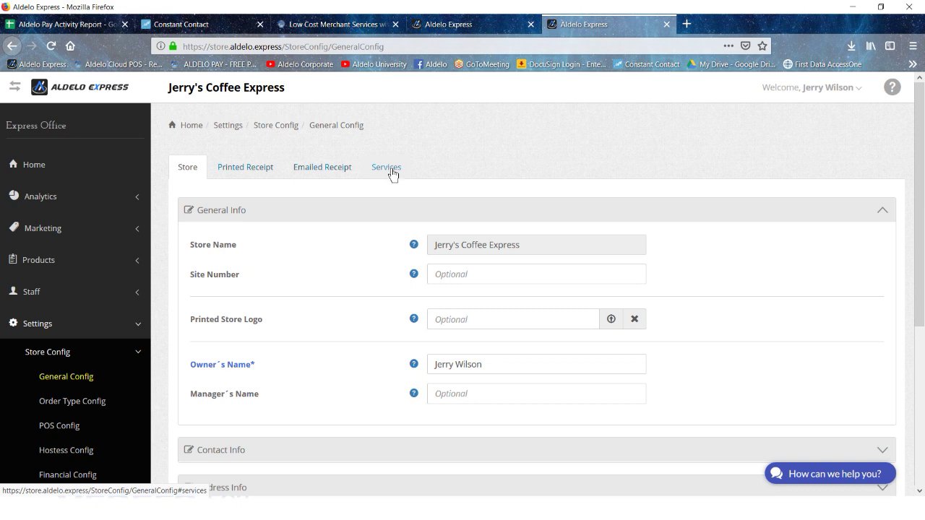
left_click(393, 175)
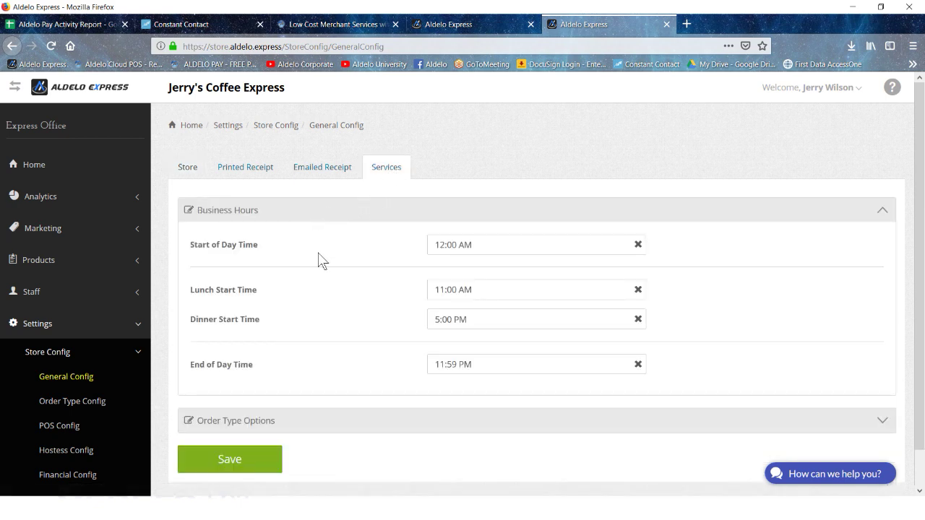
Step: Save the order type options with Delivery set to Yes and Delivery Icon.png in place
left_click(244, 423)
scroll(252, 424, "down", 1)
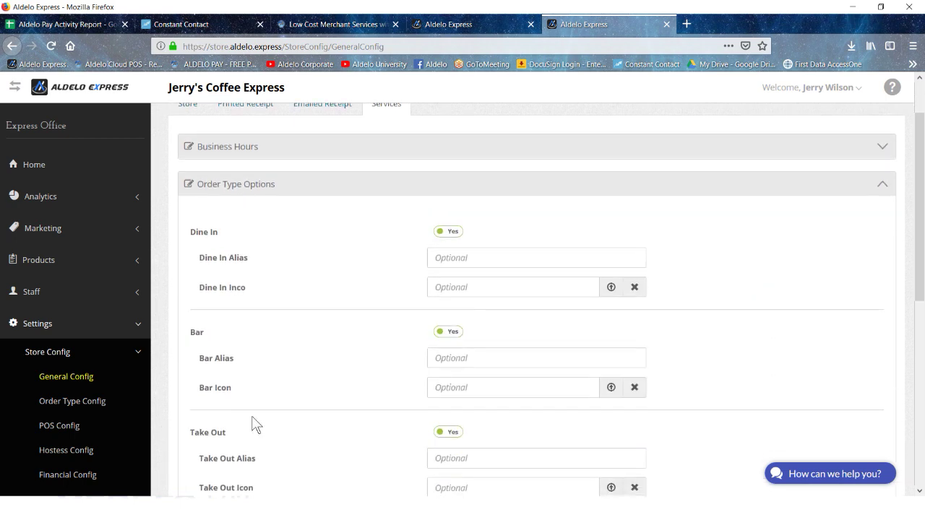
scroll(254, 423, "down", 1)
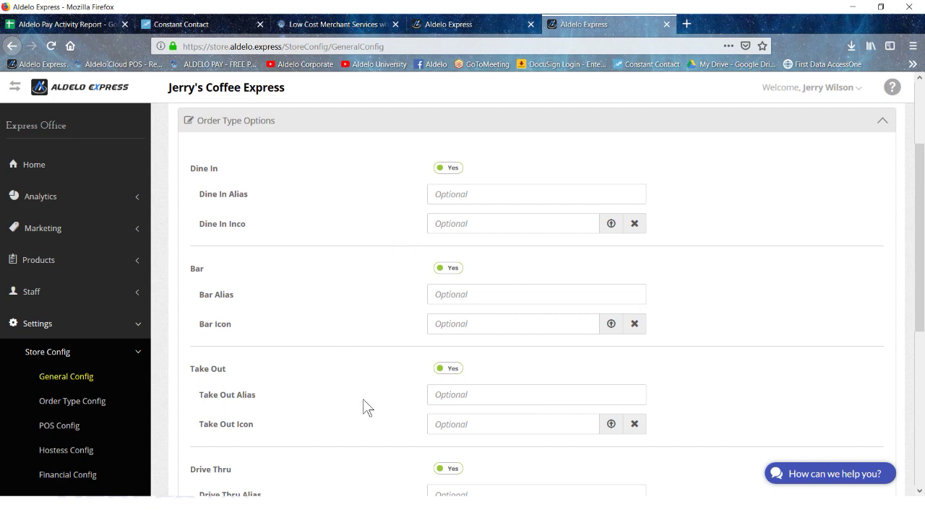
scroll(363, 401, "down", 4)
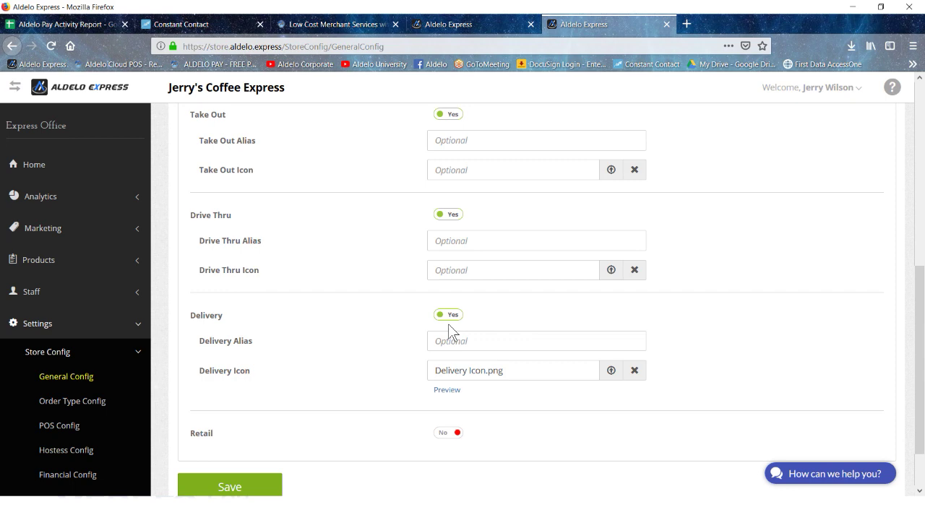
scroll(433, 324, "down", 2)
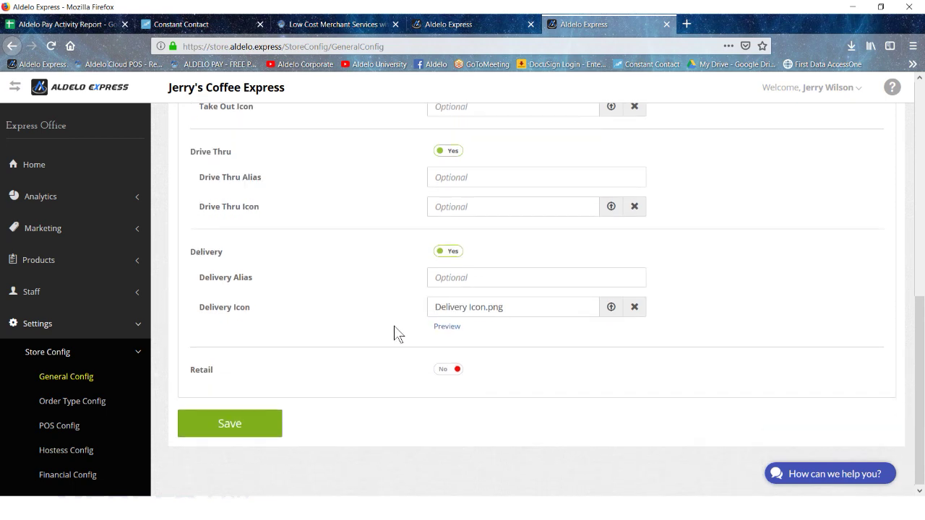
mouse_move(486, 329)
left_click(226, 427)
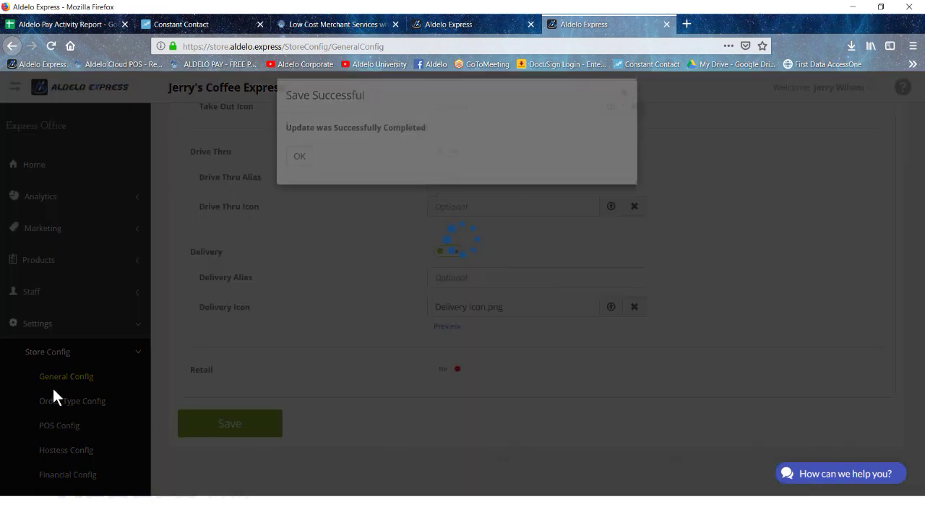
Step: Close the Save Successful dialog to return to General Config
key("Return")
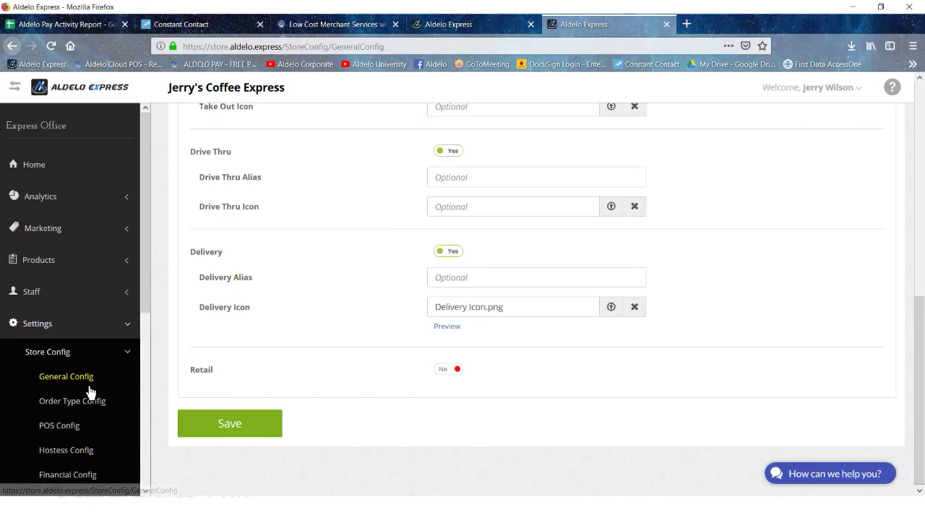
Step: Show Order Type Config's Delivery tab with its POS Options and Delivery Options sections expanded
left_click(82, 402)
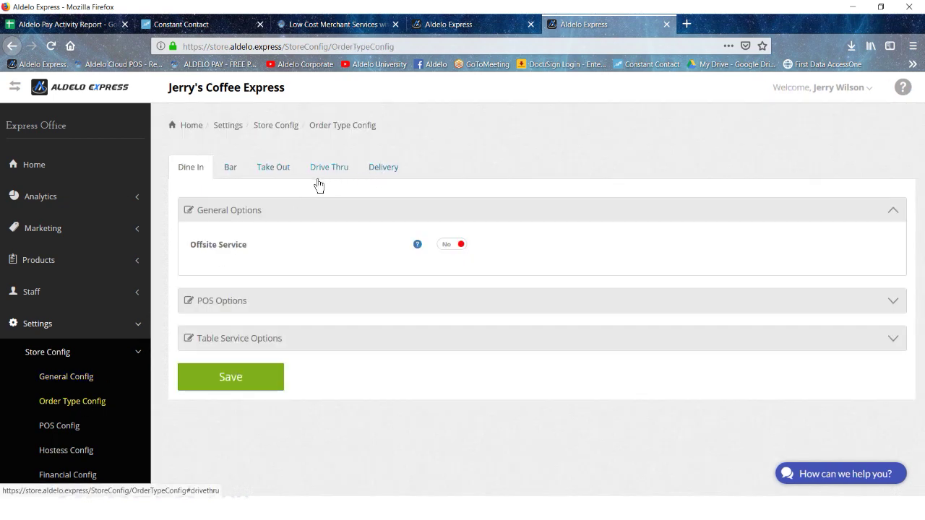
left_click(380, 172)
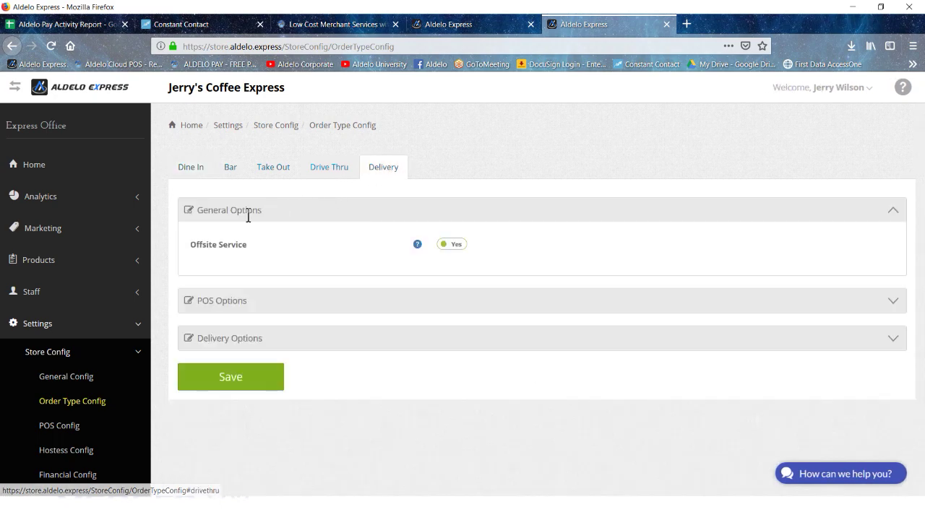
left_click(214, 301)
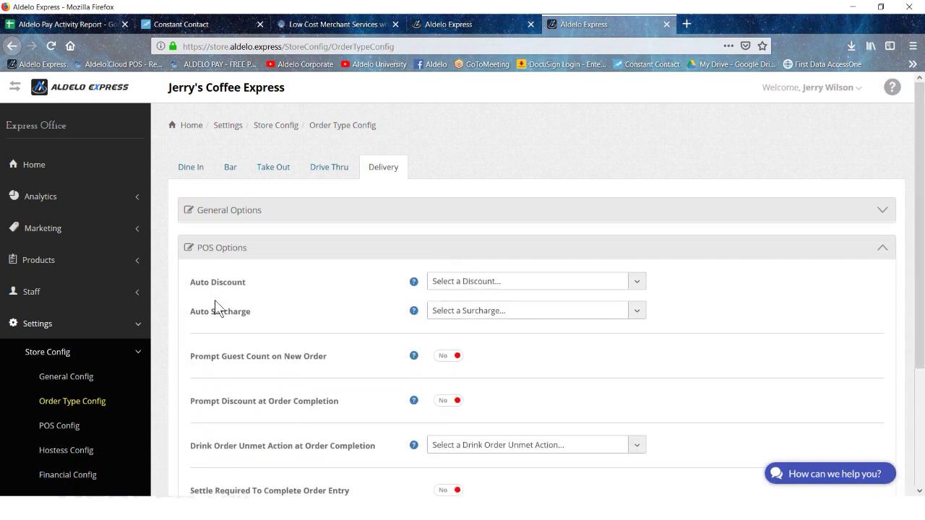
scroll(304, 309, "down", 2)
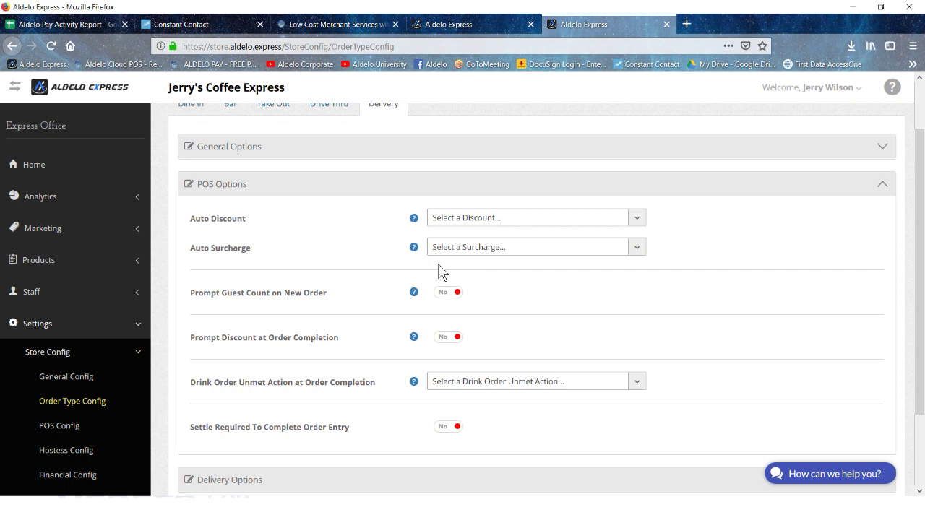
scroll(323, 261, "down", 2)
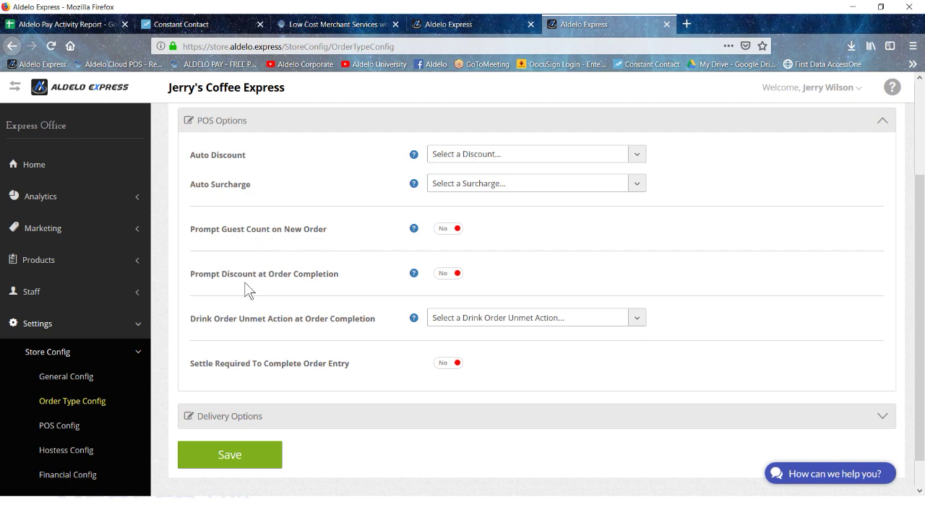
scroll(258, 289, "down", 1)
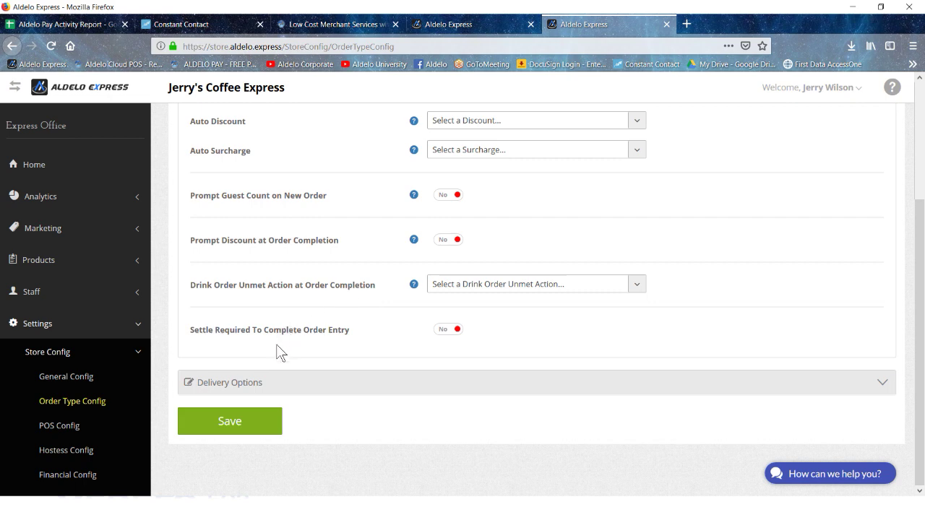
left_click(243, 383)
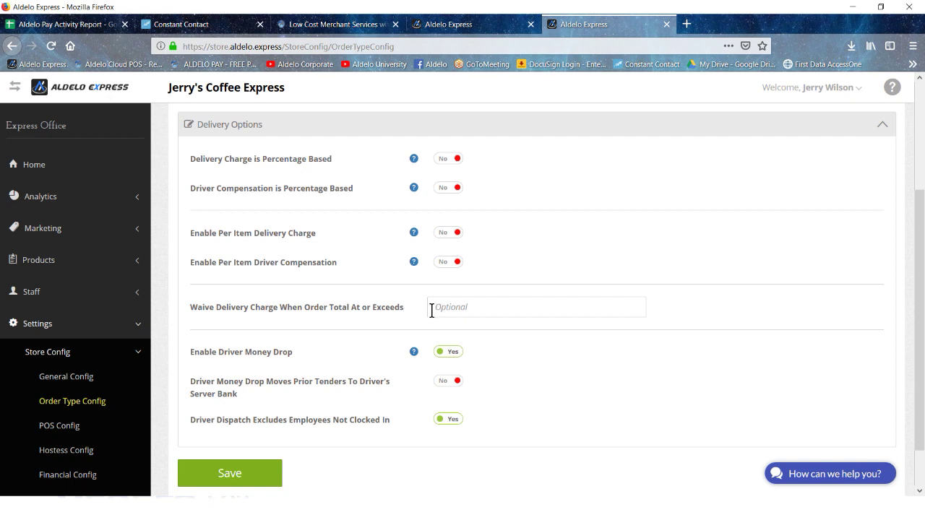
Step: Save the Delivery order type's driver settings, then go to POS Config
scroll(358, 331, "down", 2)
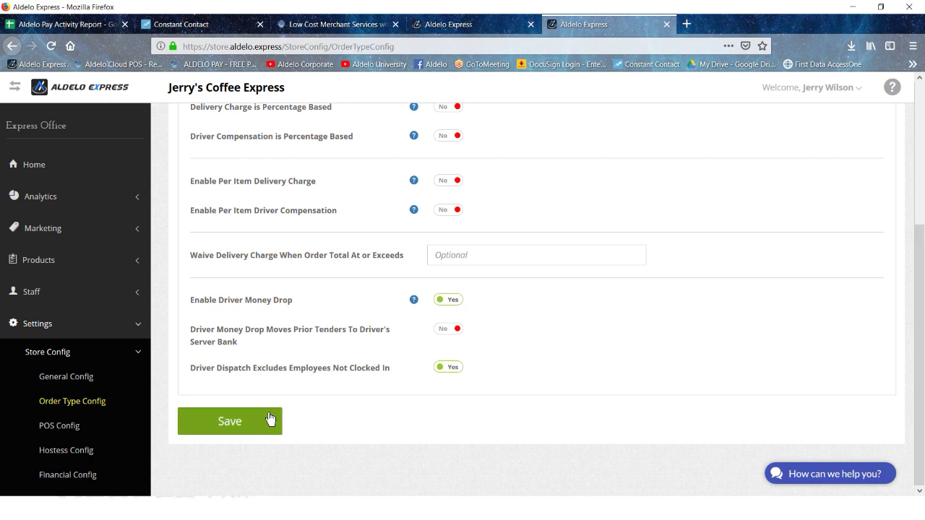
left_click(242, 427)
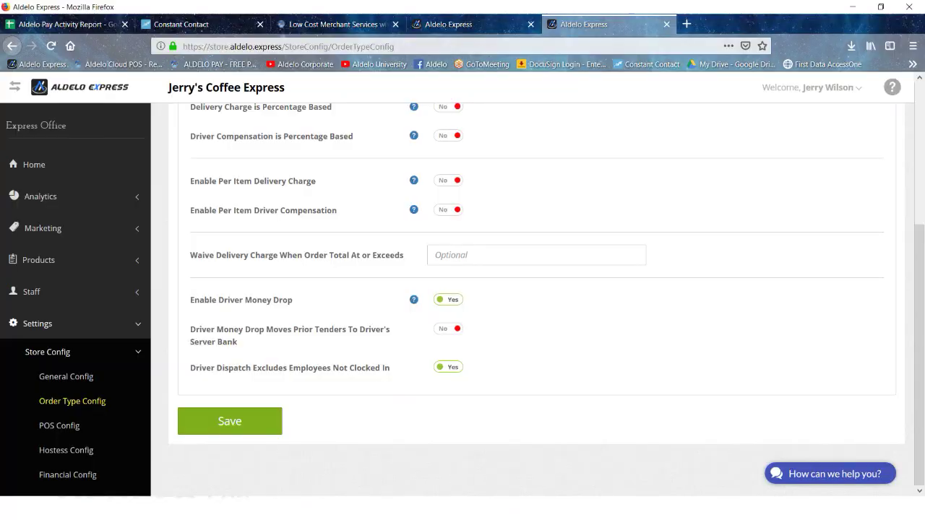
left_click(63, 429)
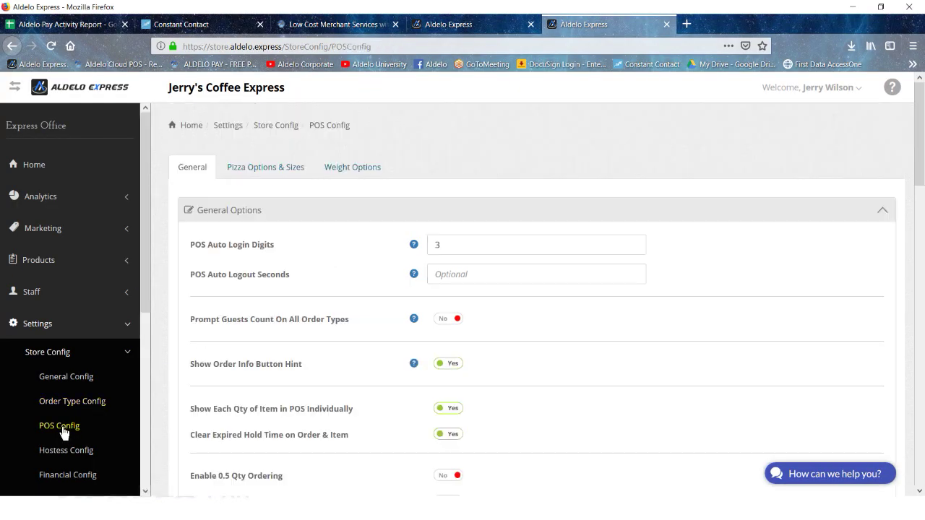
Step: Expand POS Config's Caller ID section to show the empty UDP Port field
scroll(276, 400, "down", 5)
scroll(277, 392, "down", 15)
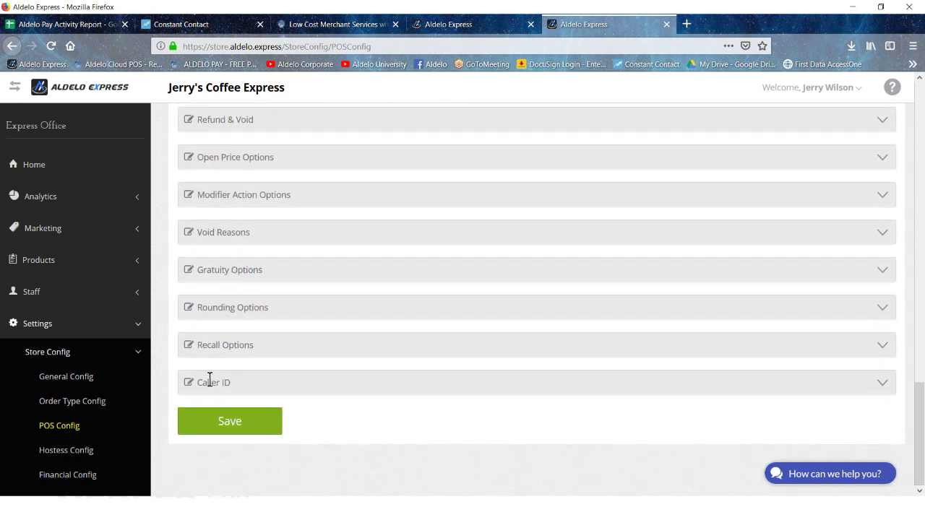
left_click(210, 383)
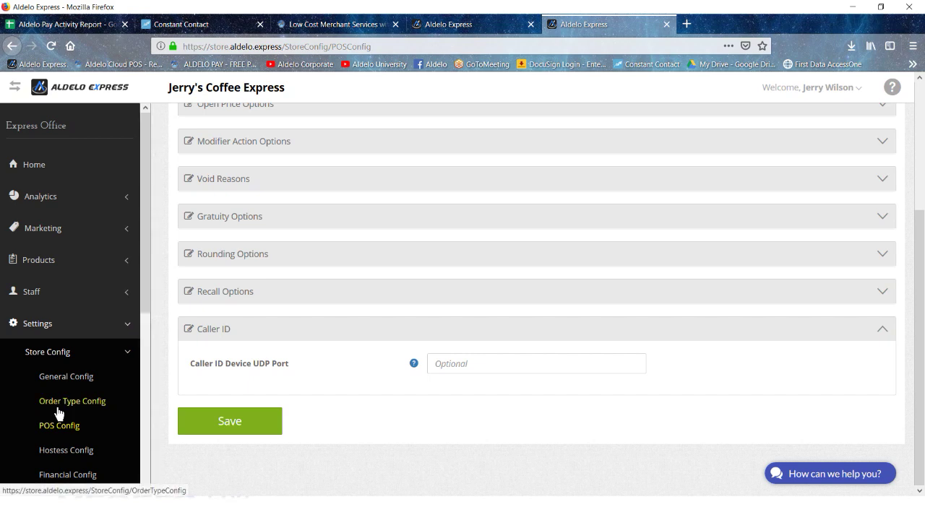
Step: Start a new job title under Staff > Job Titles, then move to the Employees list
left_click(57, 357)
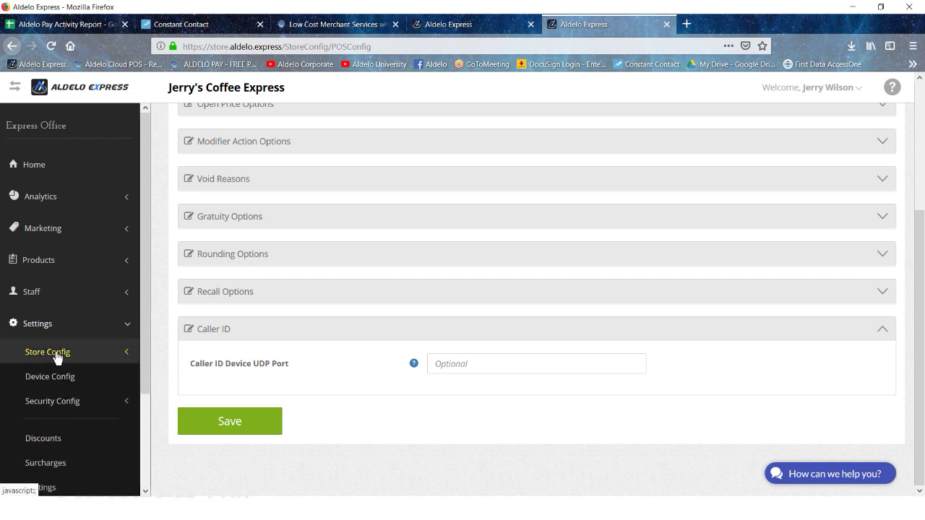
left_click(40, 292)
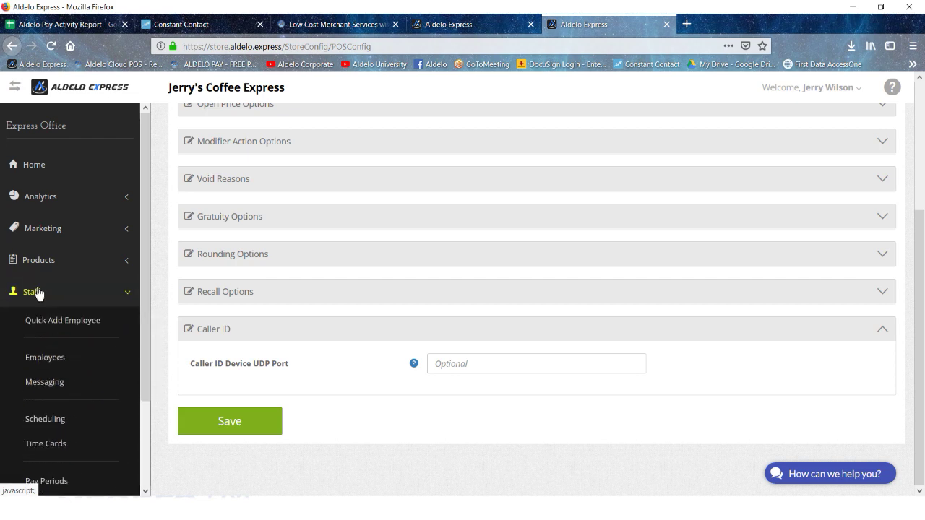
scroll(58, 394, "down", 3)
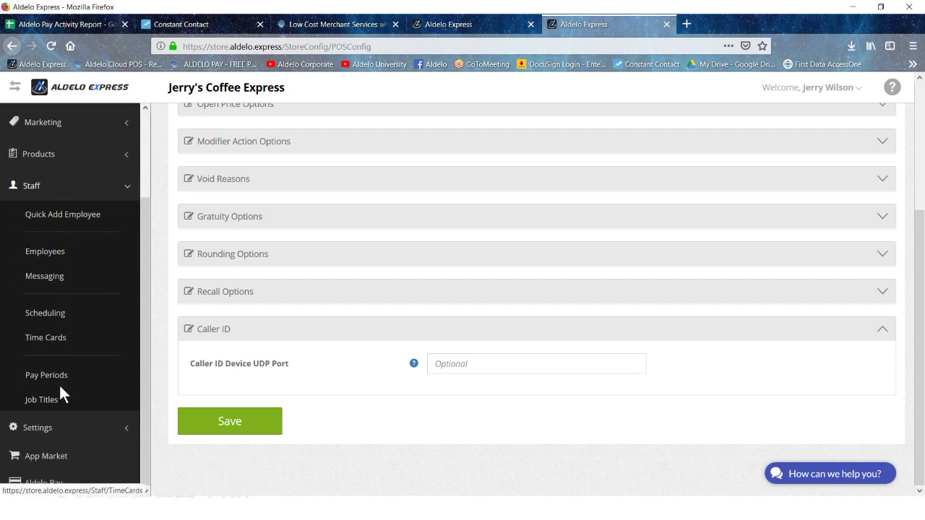
left_click(52, 399)
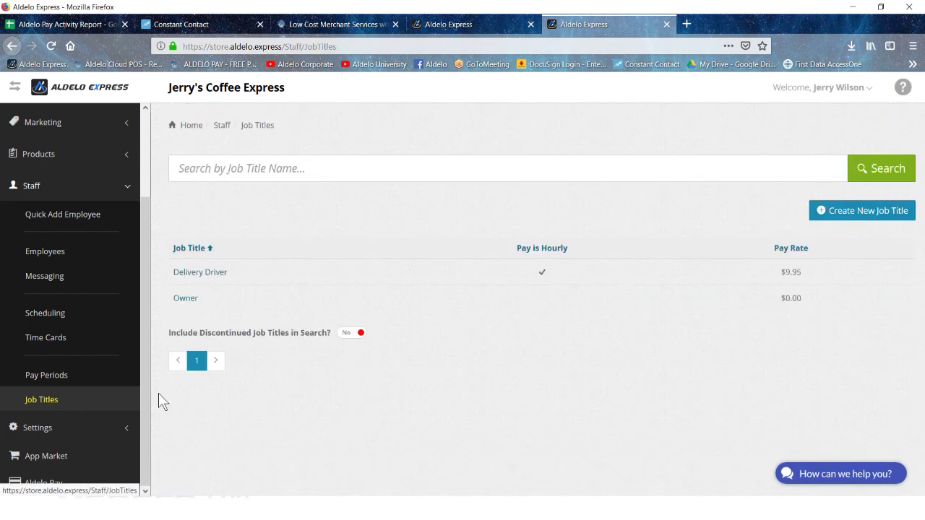
left_click(859, 217)
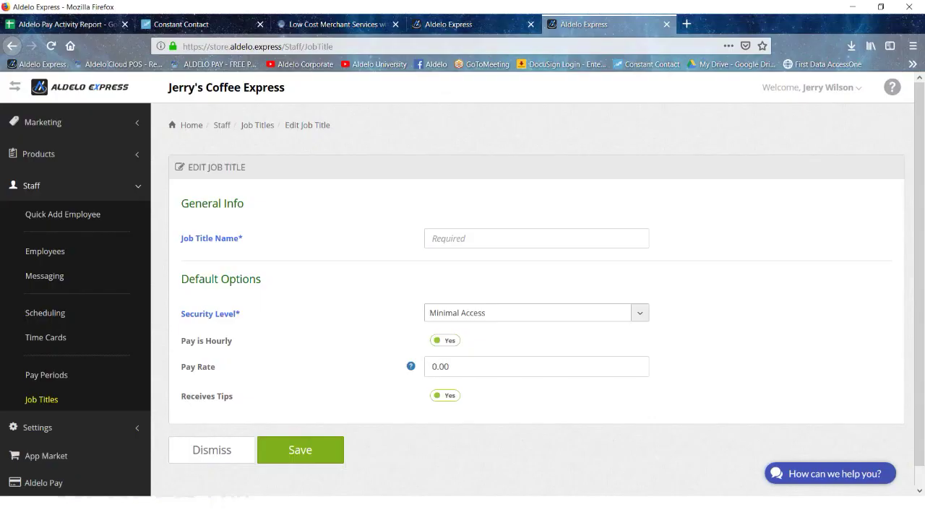
left_click(50, 252)
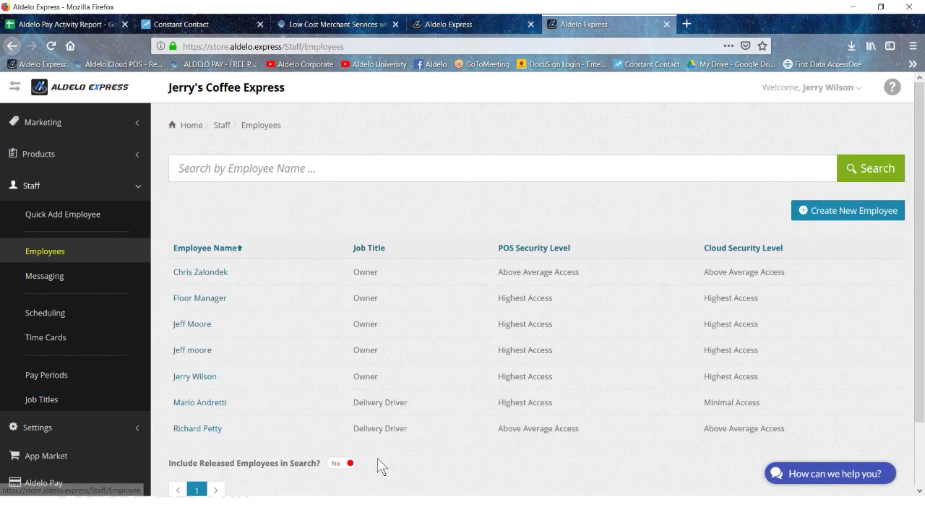
Step: Set the second delivery driver's Cloud Security Level to Minimal Access
left_click(199, 429)
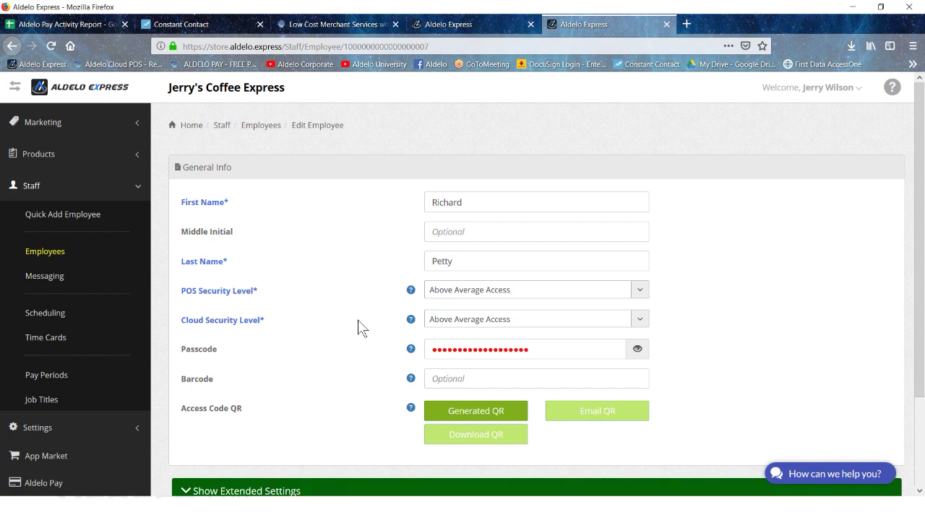
left_click(640, 319)
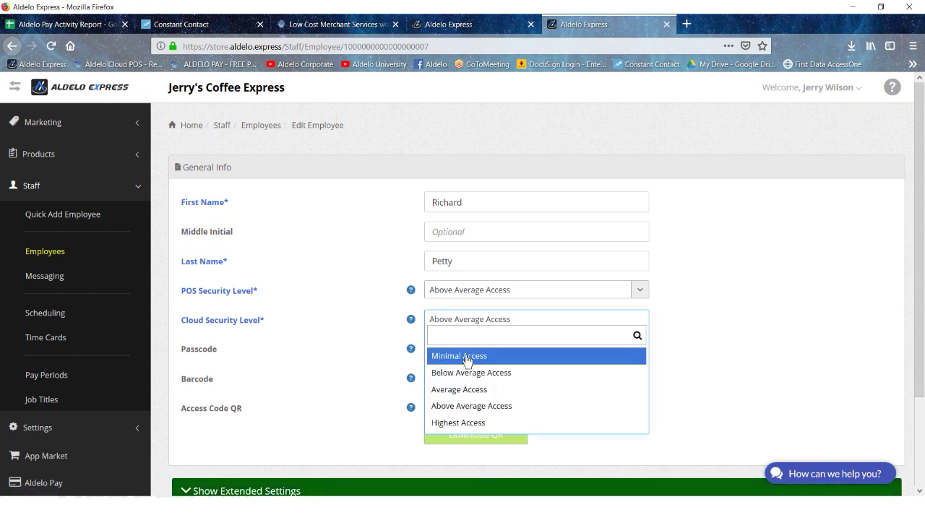
left_click(437, 354)
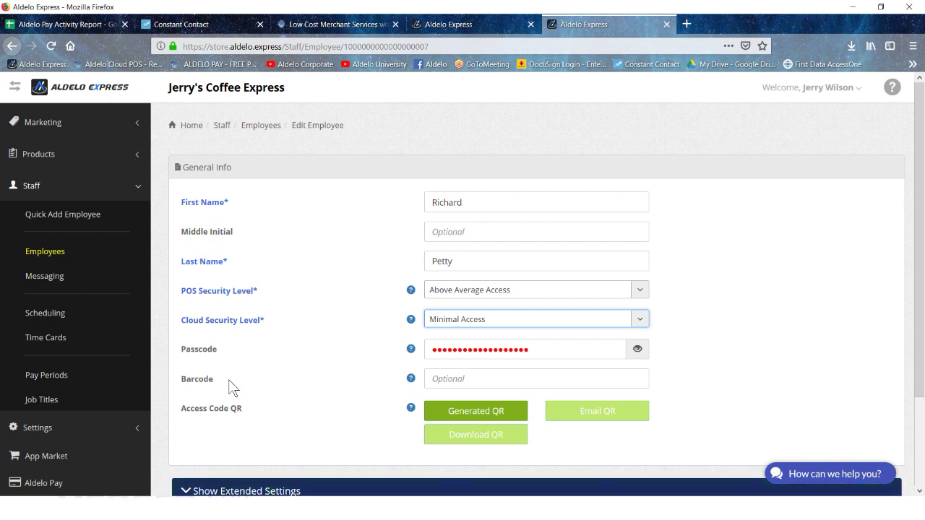
scroll(228, 388, "down", 3)
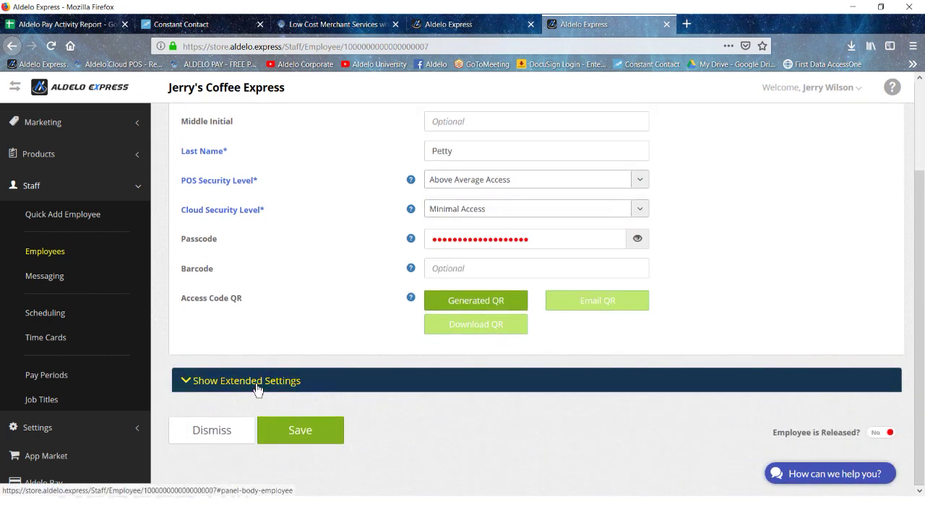
left_click(257, 389)
Step: Review the driver's email address in the extended settings
scroll(279, 365, "down", 5)
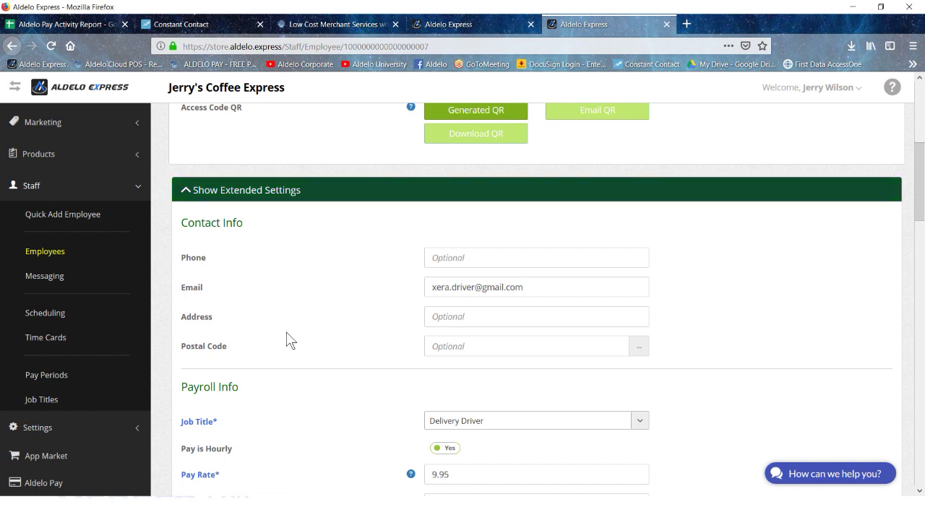
scroll(286, 339, "down", 2)
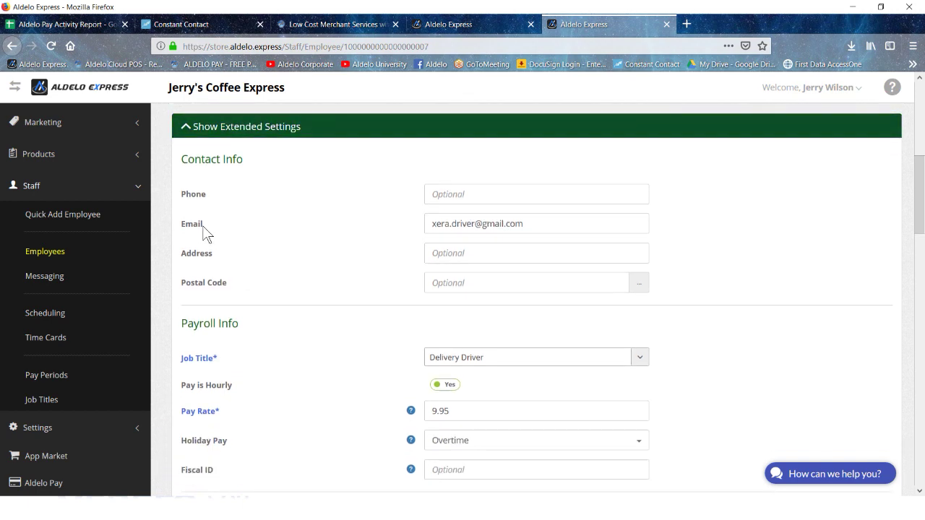
left_click_drag(532, 223, 411, 223)
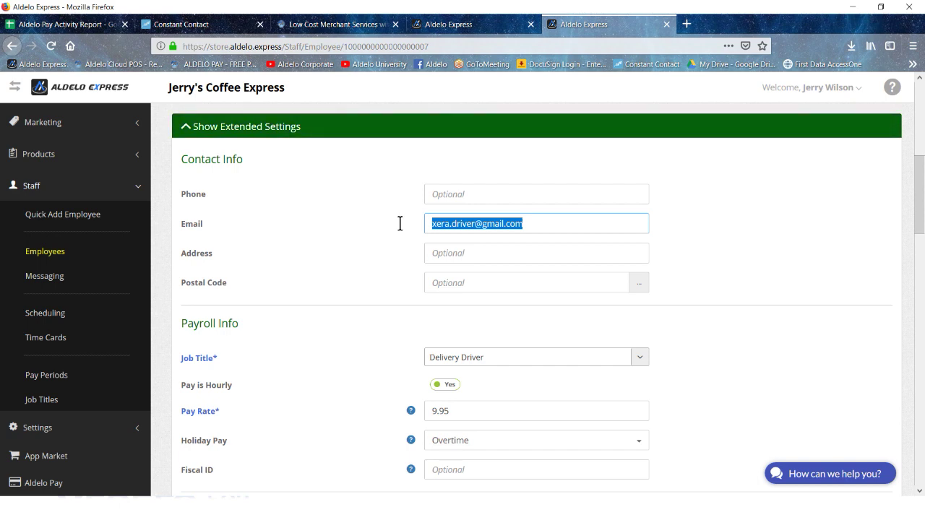
key("Home")
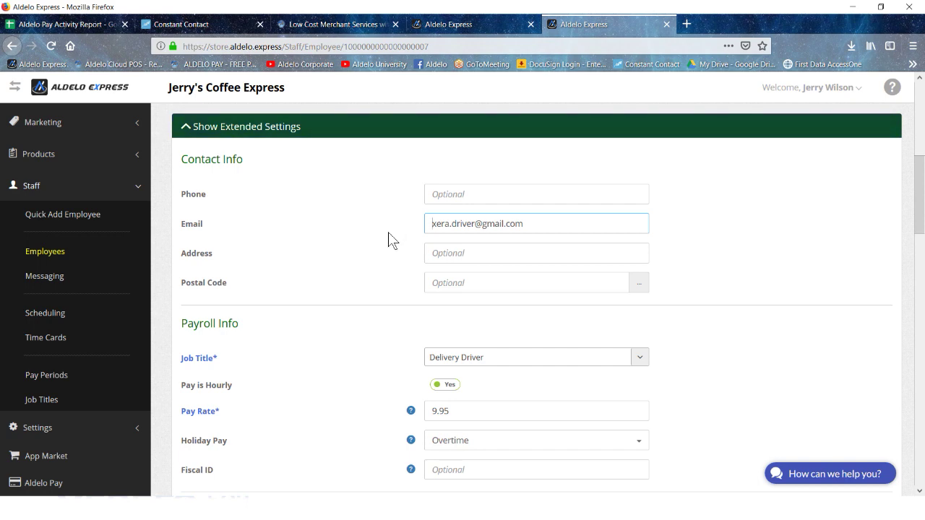
Step: Check the 9.95 pay rate and keep holiday pay at Overtime
scroll(374, 265, "down", 2)
scroll(374, 265, "down", 2)
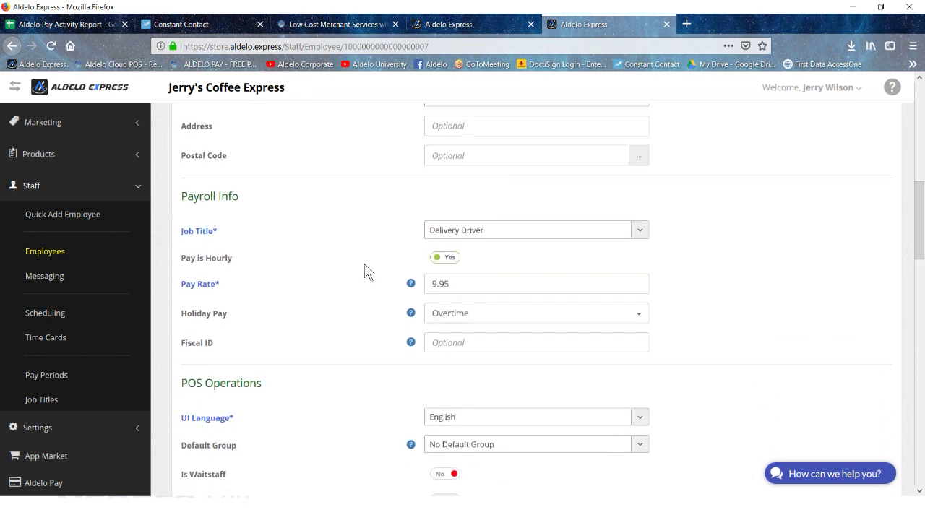
scroll(331, 258, "down", 2)
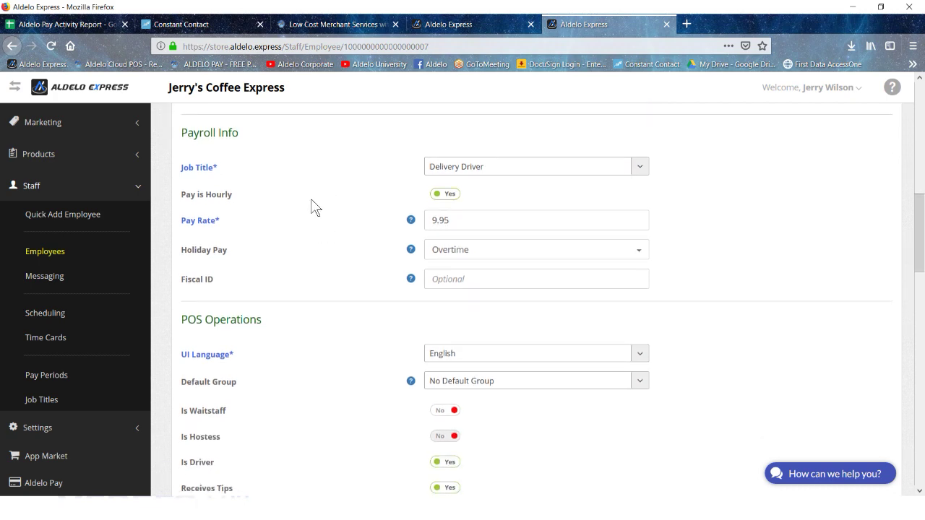
left_click(460, 224)
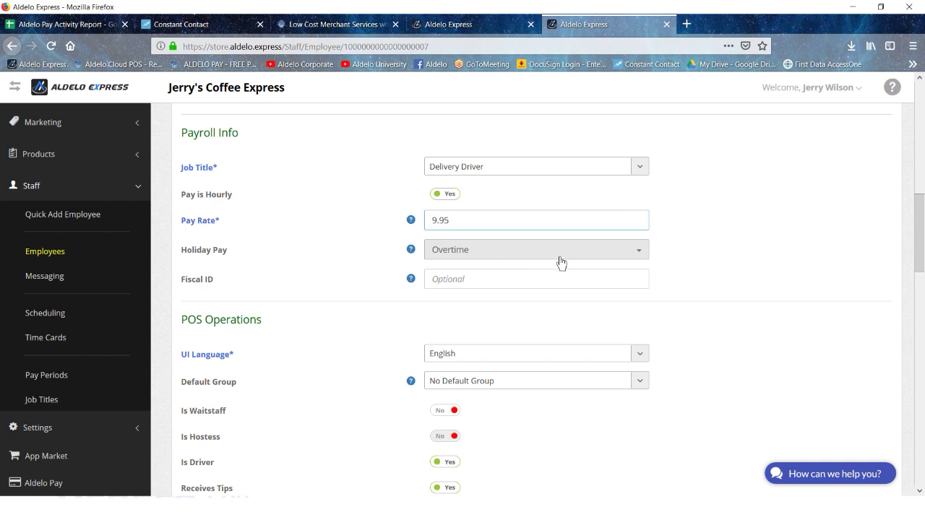
left_click(640, 257)
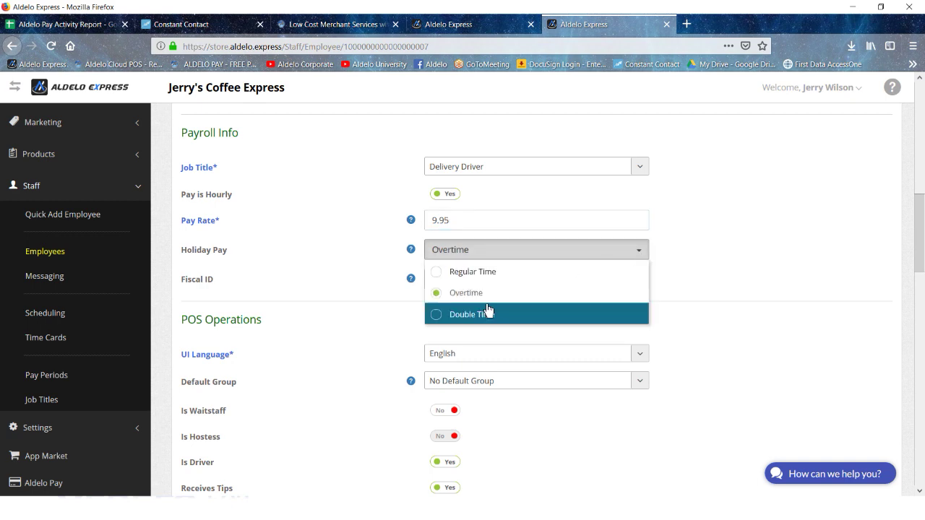
left_click(355, 297)
scroll(354, 293, "down", 3)
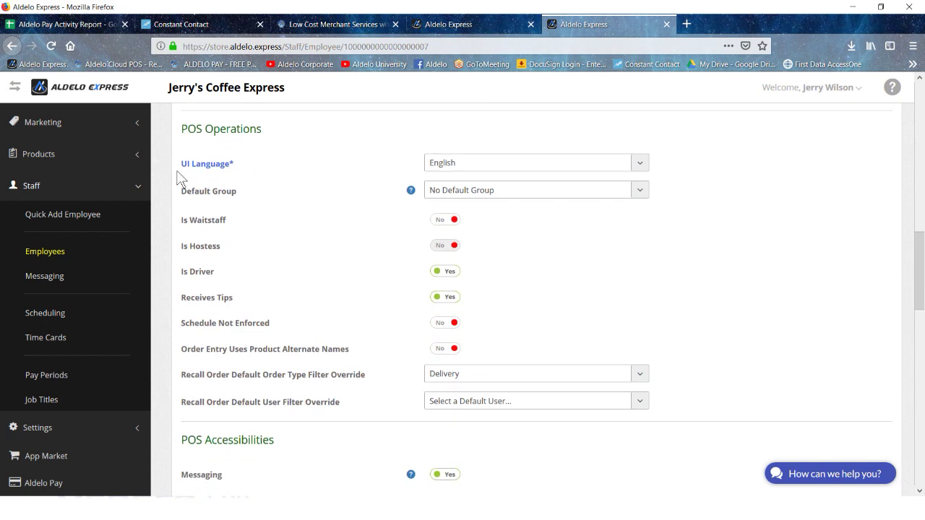
left_click(639, 170)
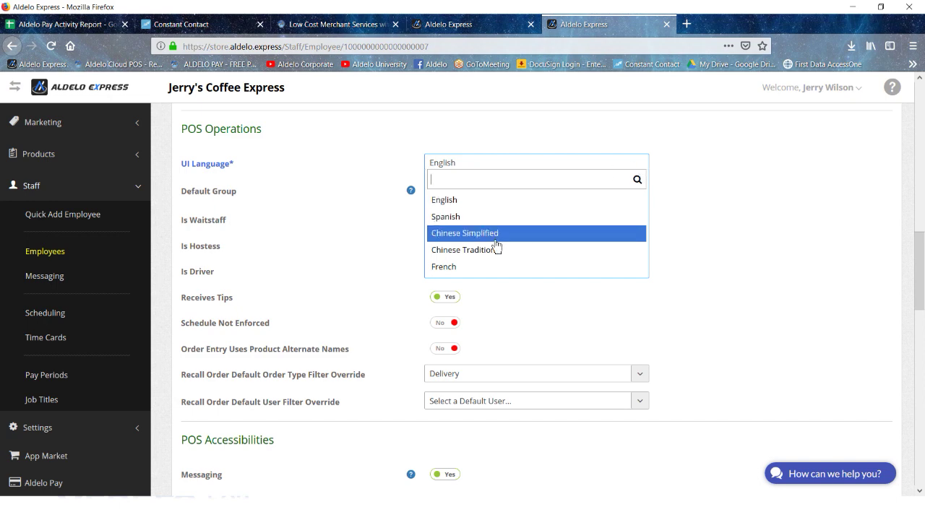
left_click(456, 203)
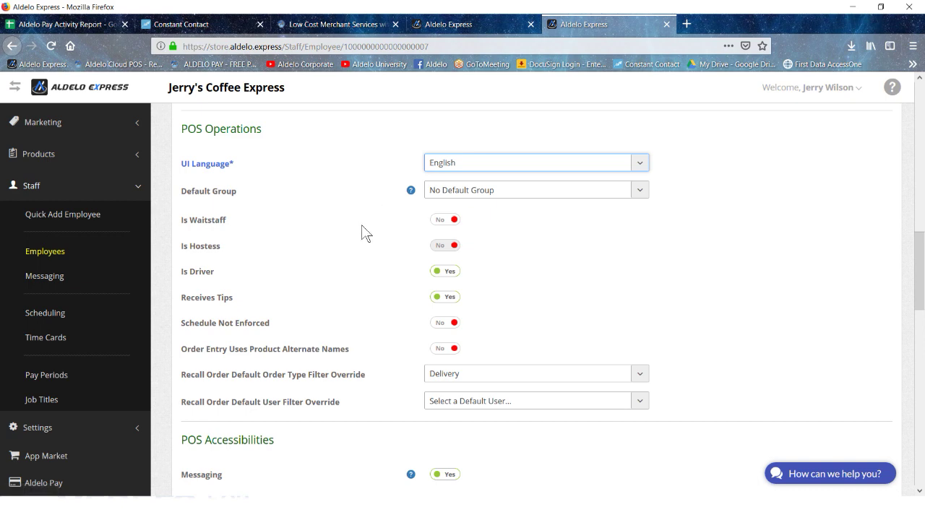
scroll(363, 230, "down", 2)
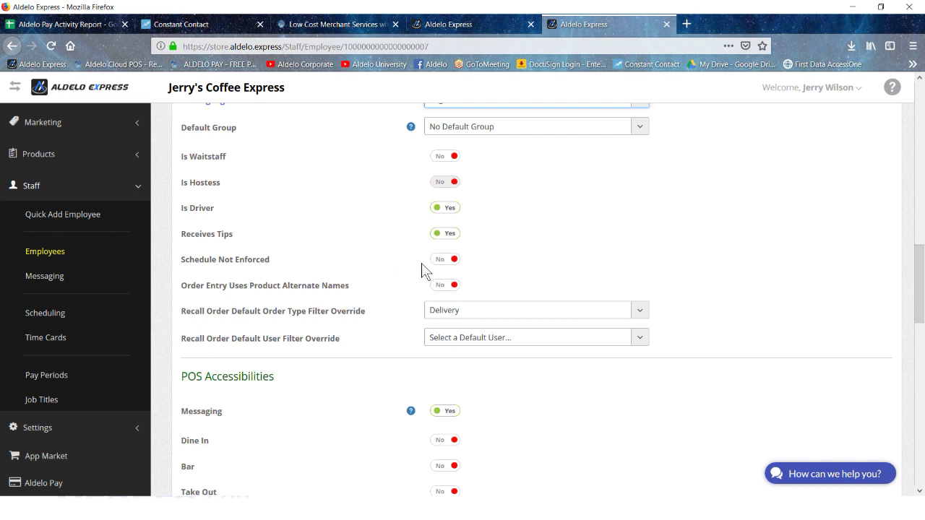
scroll(422, 269, "down", 2)
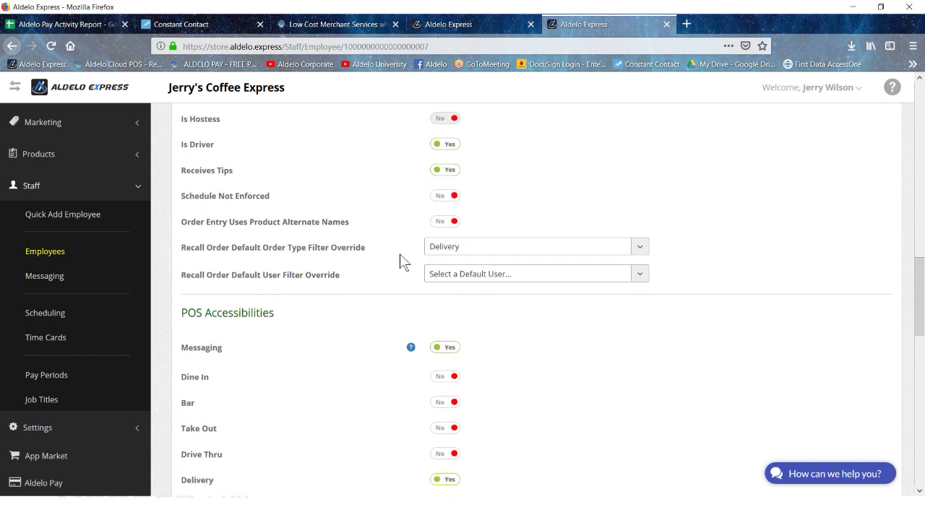
scroll(400, 262, "down", 2)
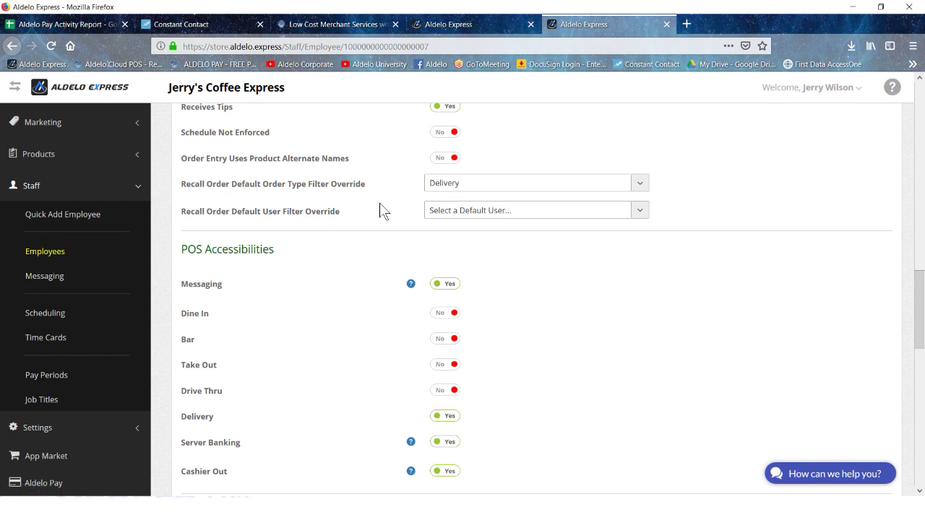
scroll(378, 209, "down", 2)
scroll(333, 220, "down", 2)
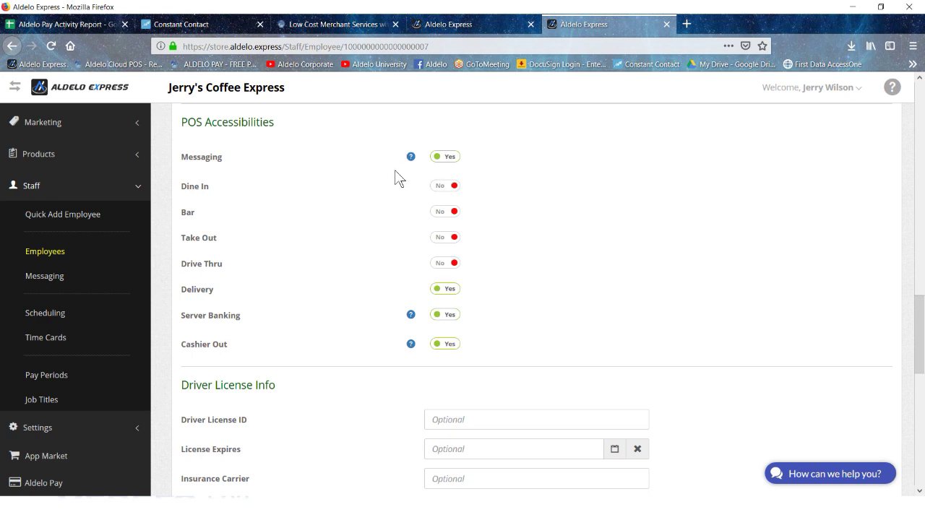
scroll(378, 180, "down", 2)
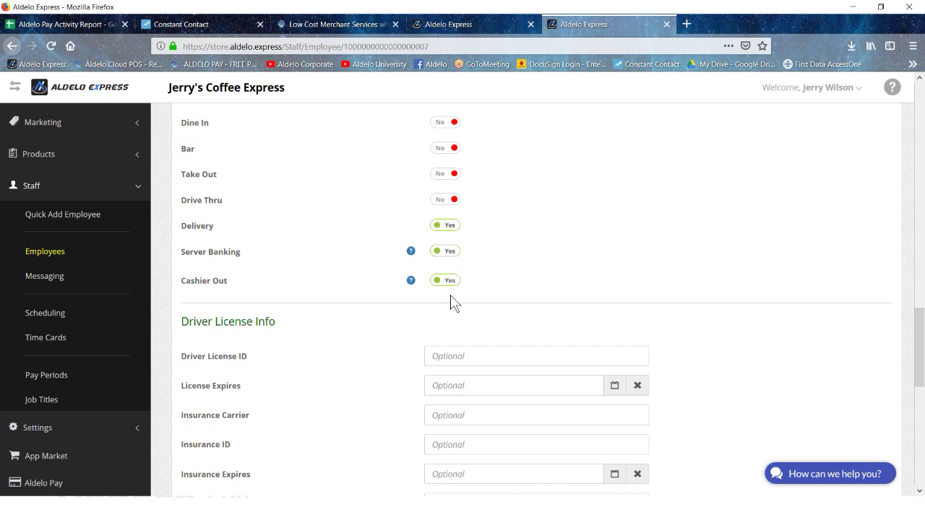
scroll(374, 307, "down", 3)
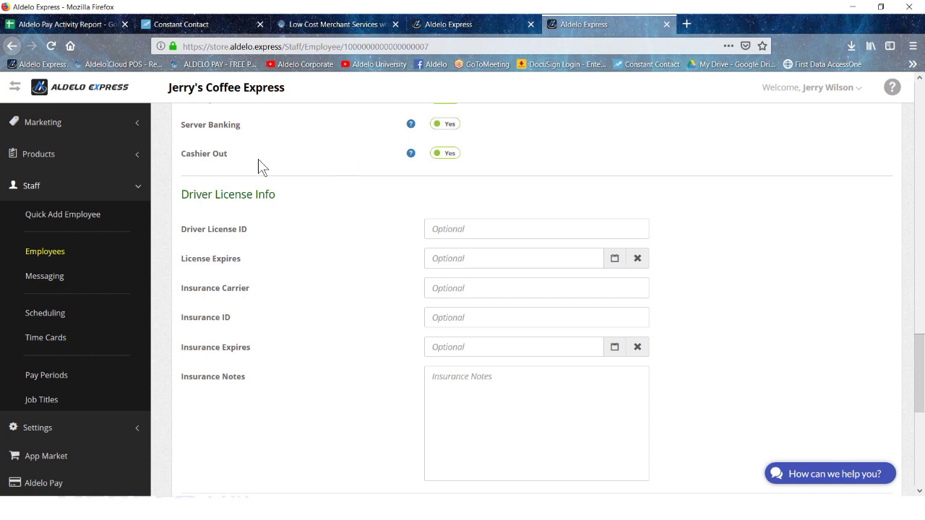
scroll(300, 231, "down", 2)
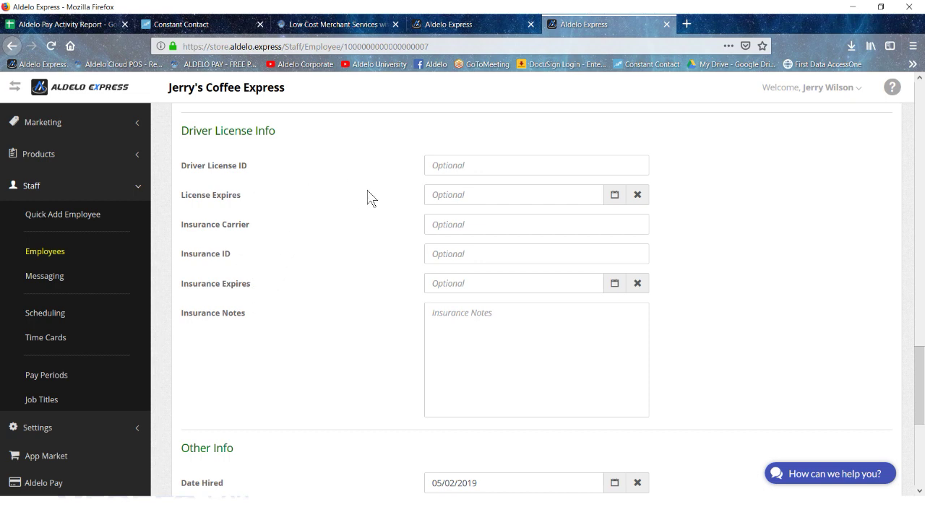
scroll(374, 234, "down", 3)
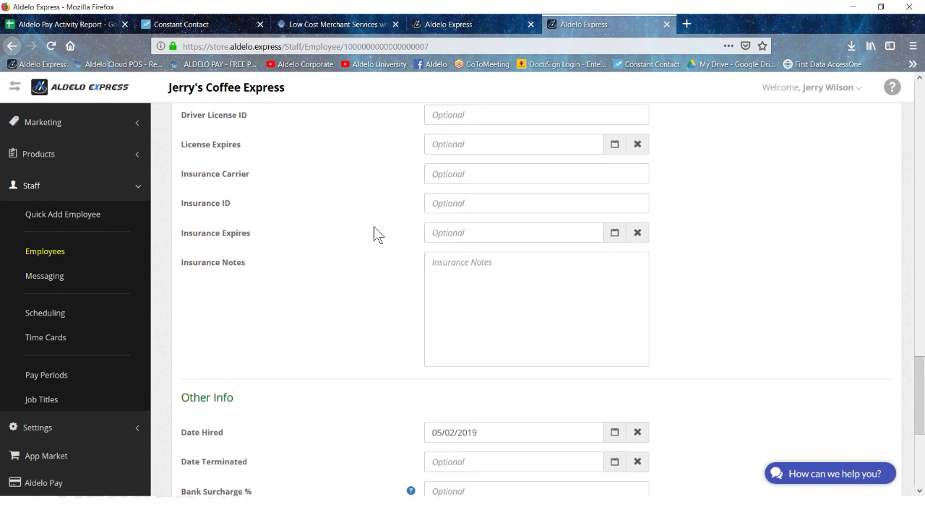
scroll(372, 234, "down", 2)
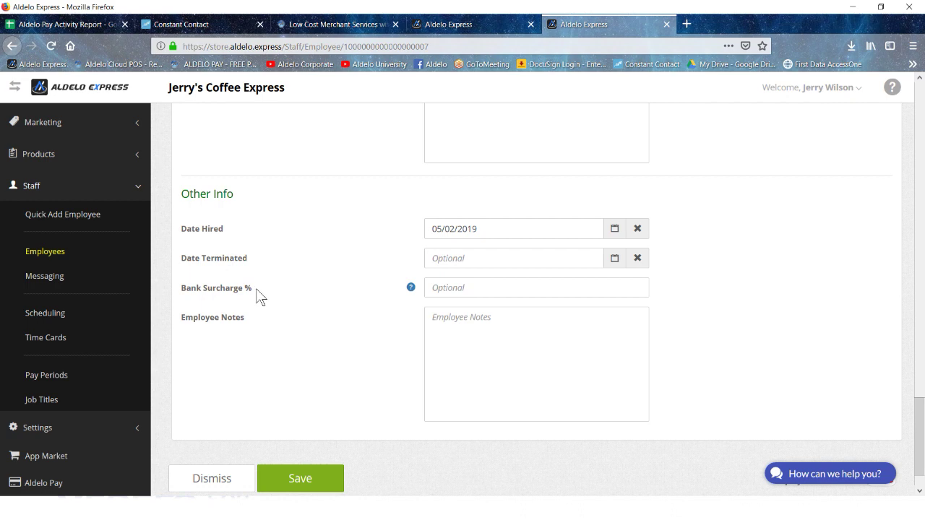
scroll(258, 297, "down", 1)
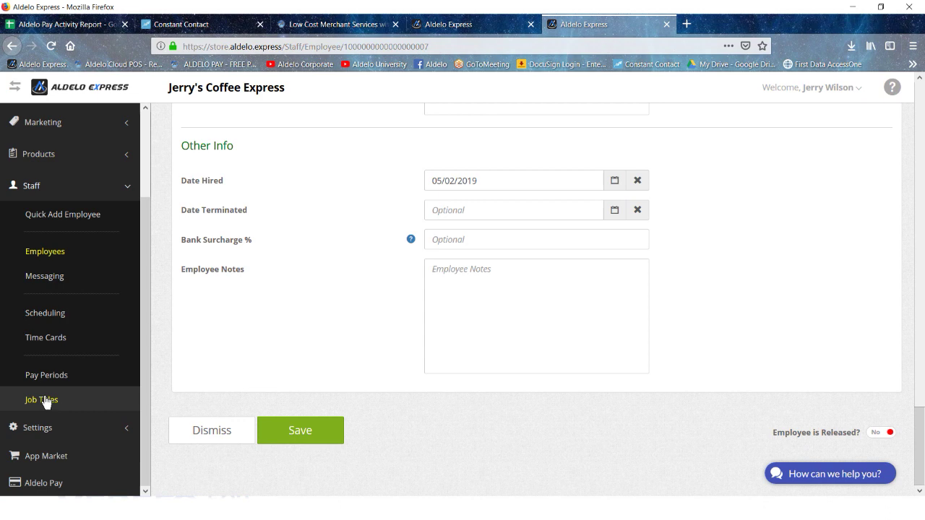
left_click(30, 188)
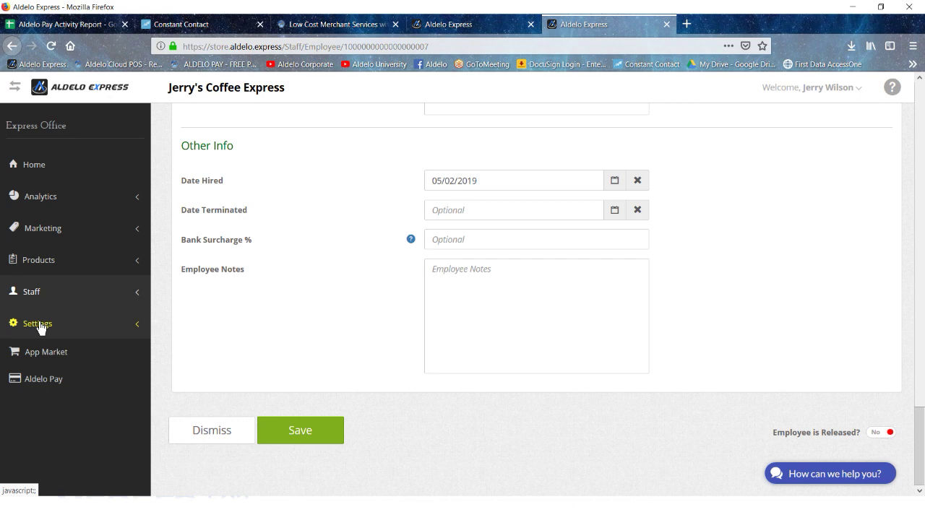
Step: Set Delivery Limitations' Limit Coverage Area to 6 miles, save, and confirm
left_click(40, 325)
scroll(65, 323, "down", 2)
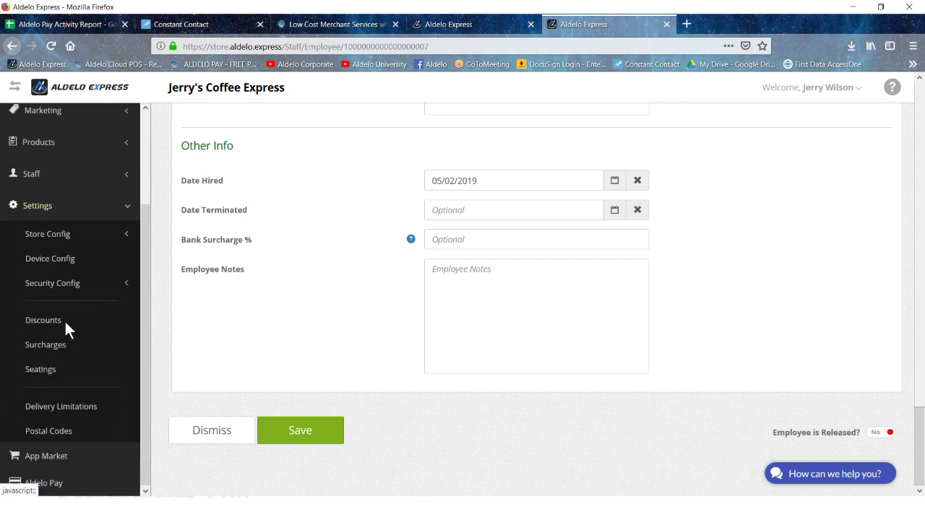
left_click(78, 408)
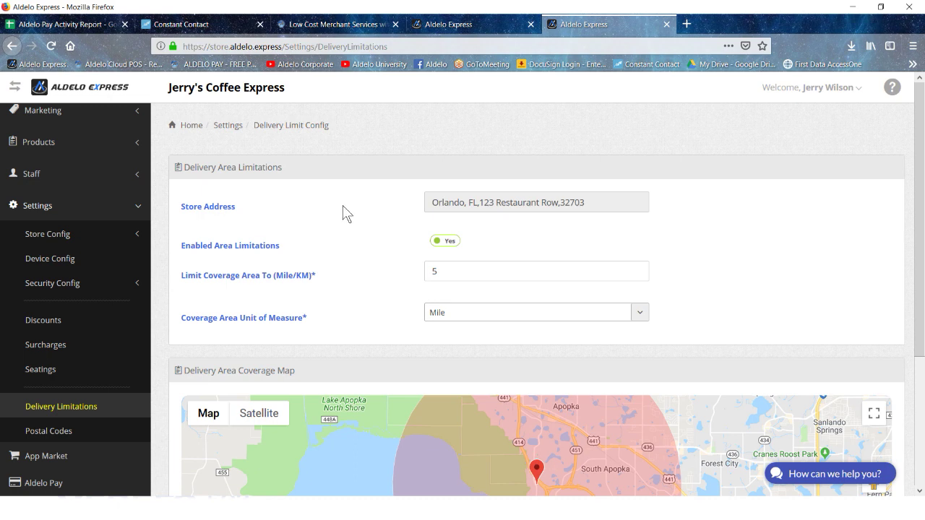
scroll(339, 233, "down", 2)
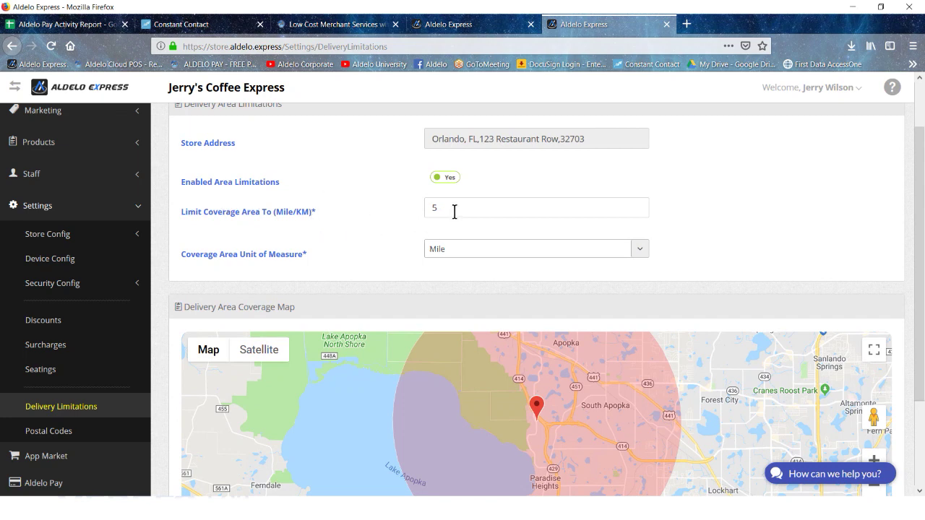
scroll(388, 235, "down", 2)
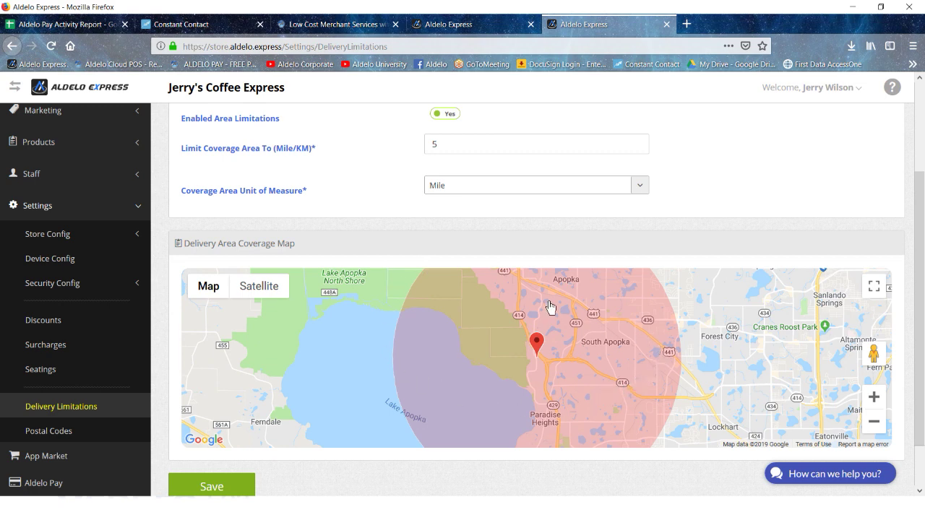
left_click(452, 139)
type("6")
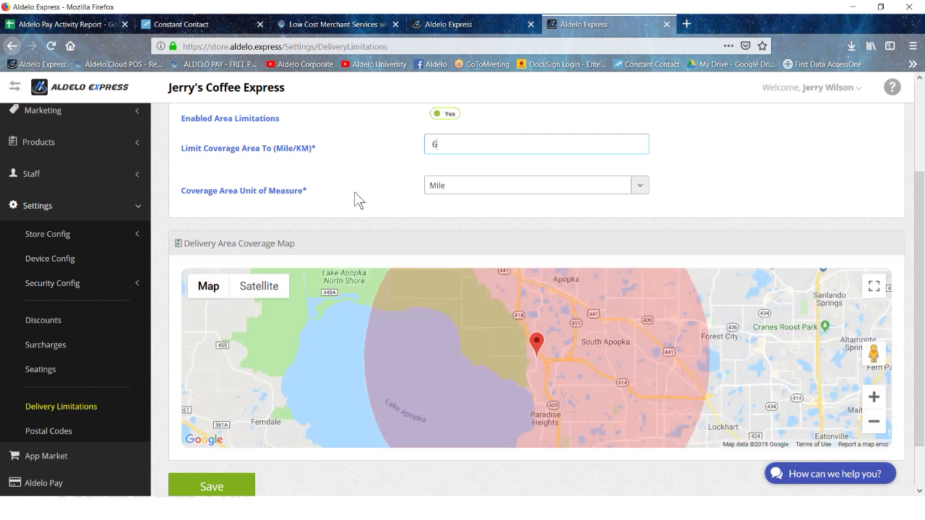
left_click(206, 489)
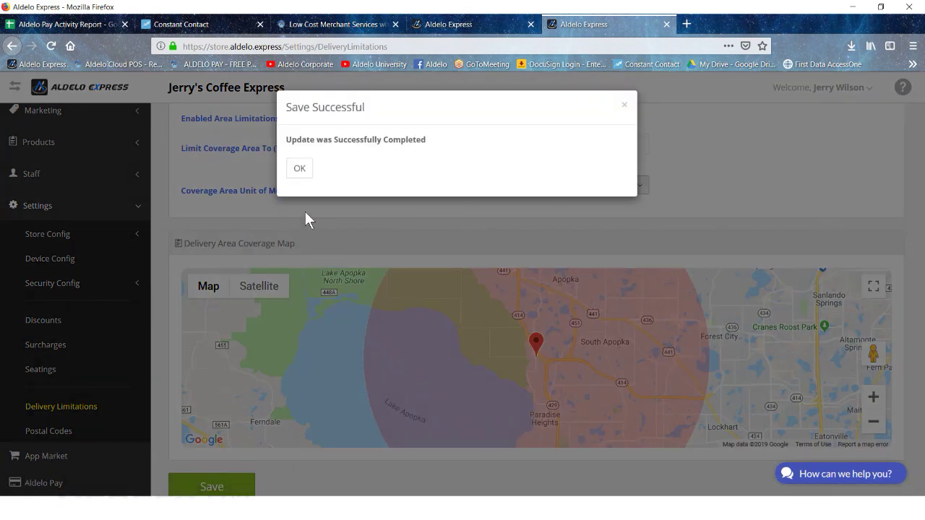
left_click(297, 169)
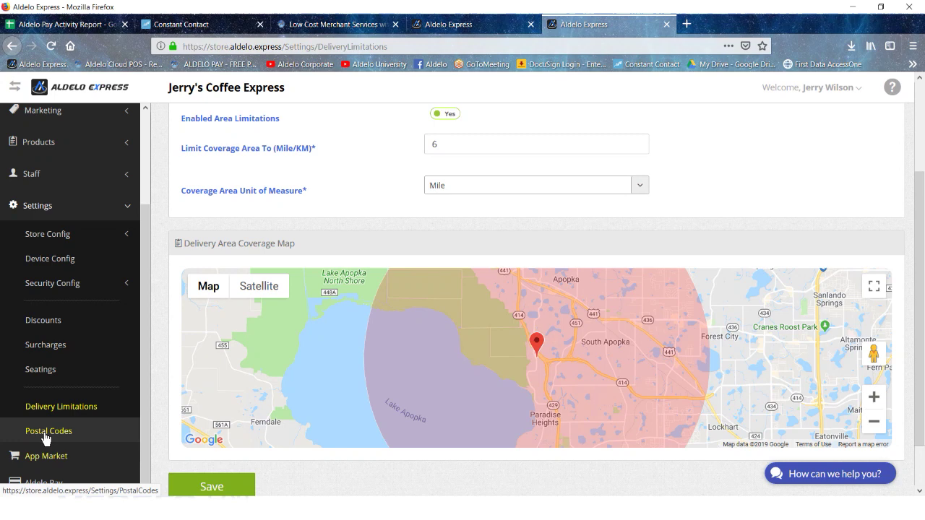
left_click(44, 433)
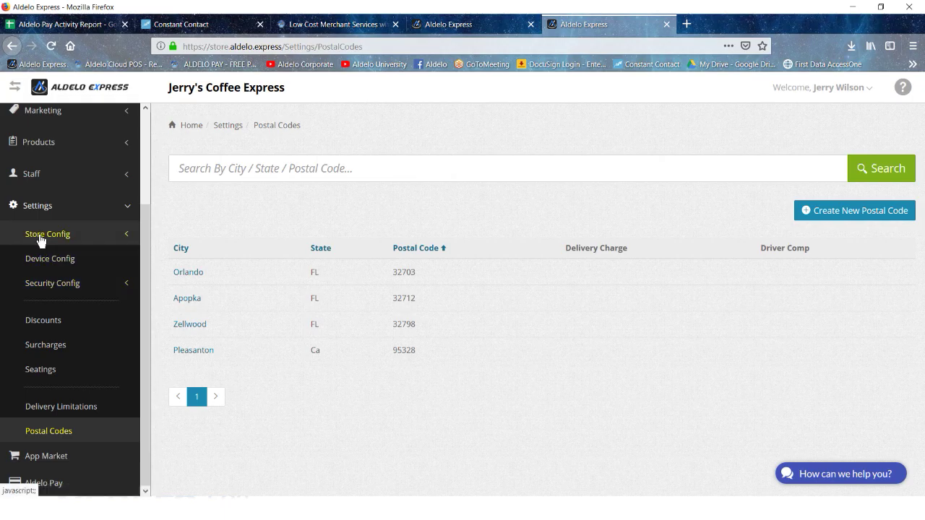
Step: Go from Surcharges to Device Config and open Device Number 2's settings
left_click(43, 345)
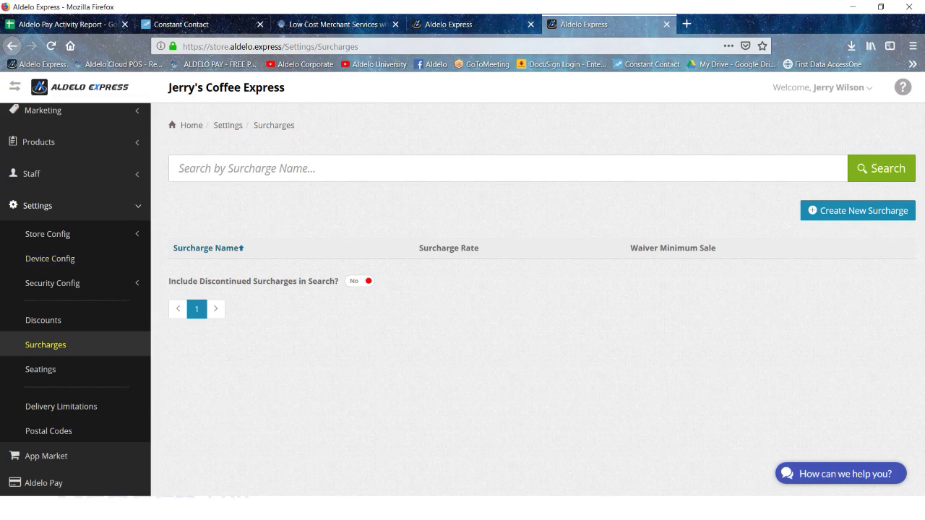
left_click(53, 260)
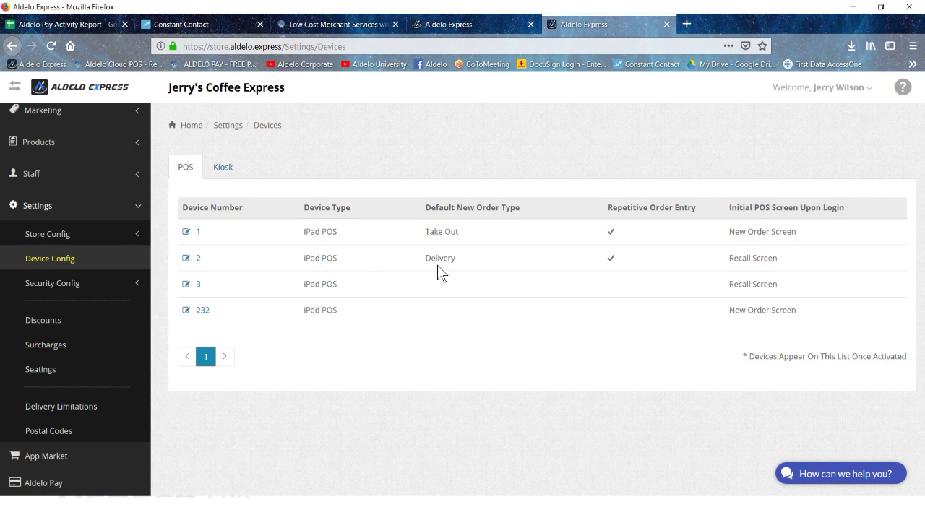
left_click(199, 260)
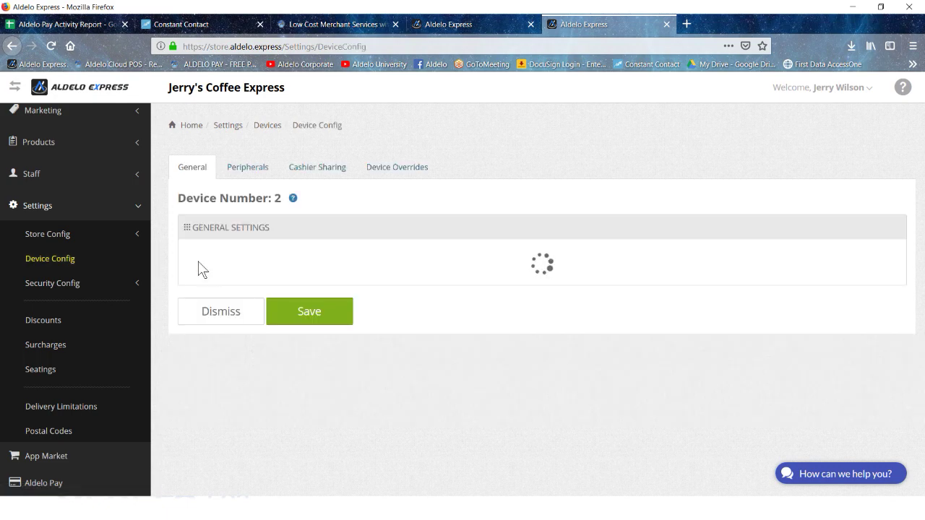
Step: Review device 2's General settings (Repetitive Order Entry on, Recall Screen, Training Mode off), then expand Security Config
scroll(262, 285, "down", 2)
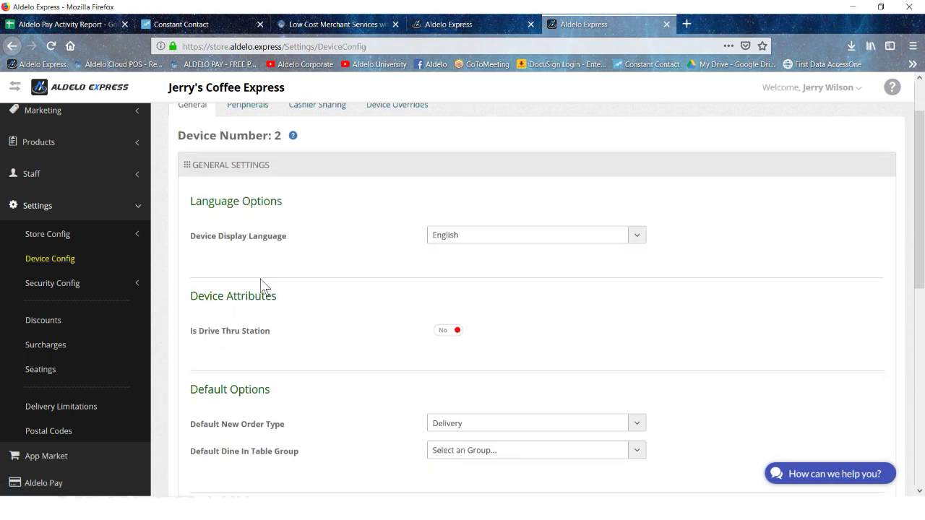
scroll(380, 285, "down", 2)
scroll(372, 297, "down", 1)
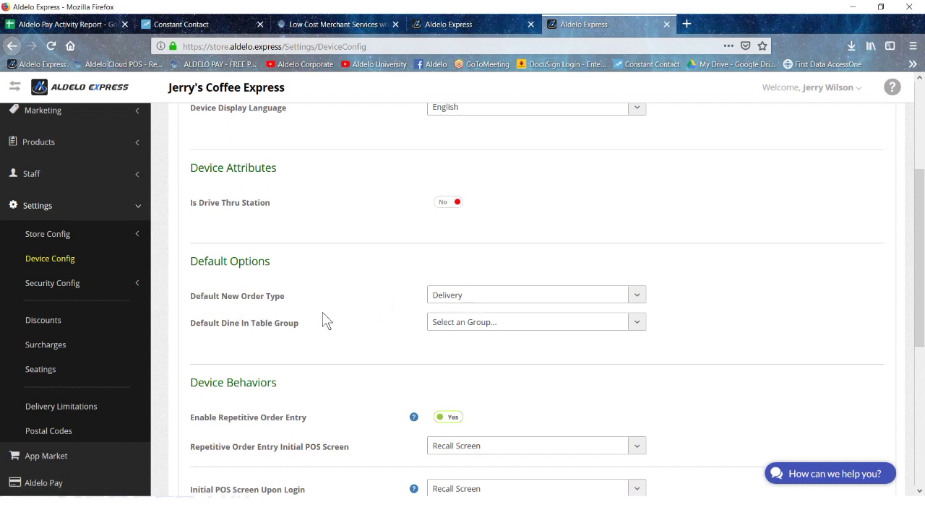
scroll(329, 320, "down", 3)
scroll(329, 320, "down", 3)
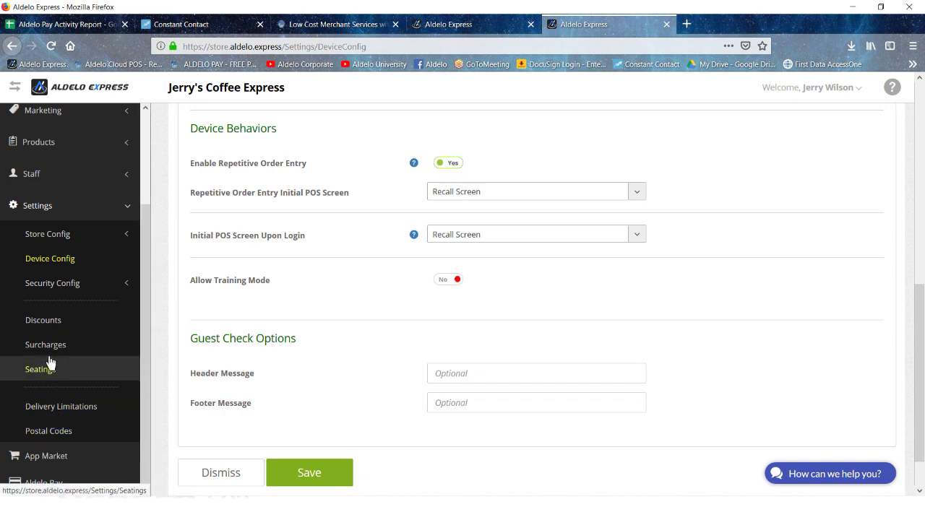
left_click(52, 284)
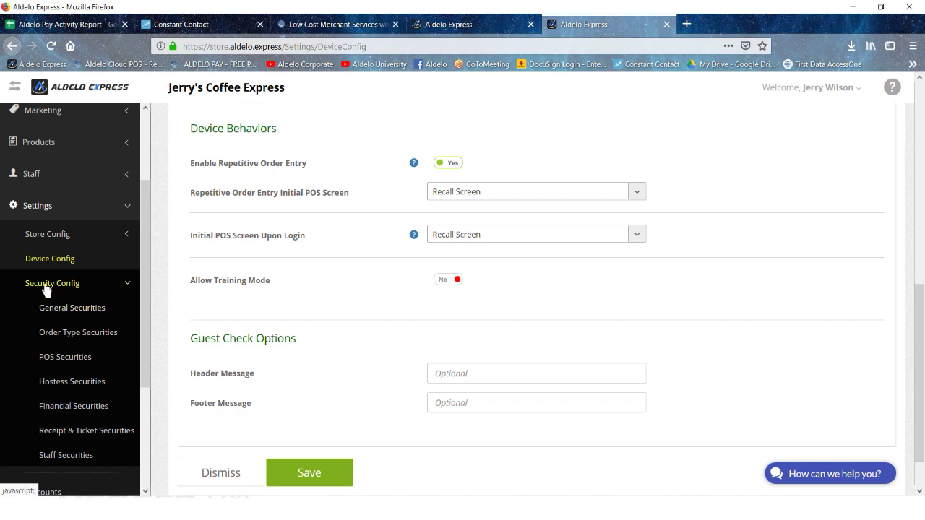
Step: Show the Delivery tab of Order Type Securities, down to Driver Dispatch Access and Save
scroll(41, 289, "down", 3)
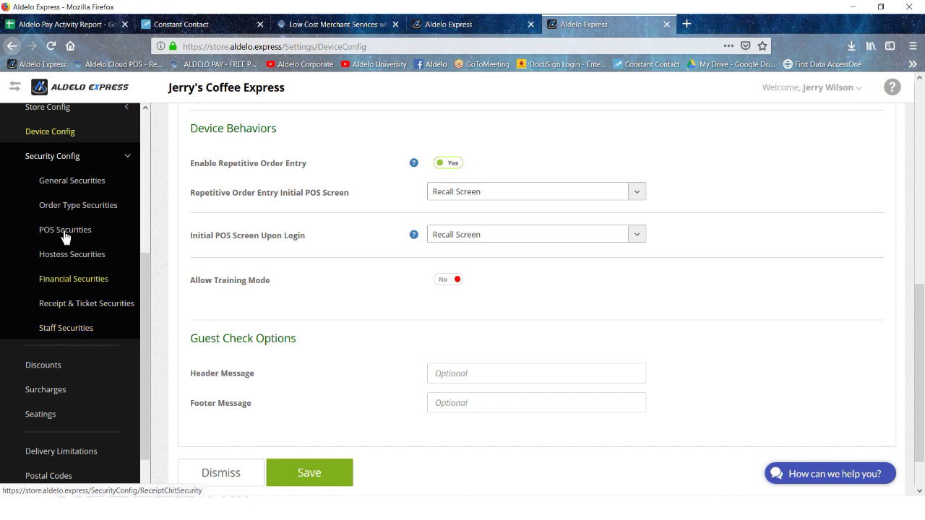
left_click(65, 209)
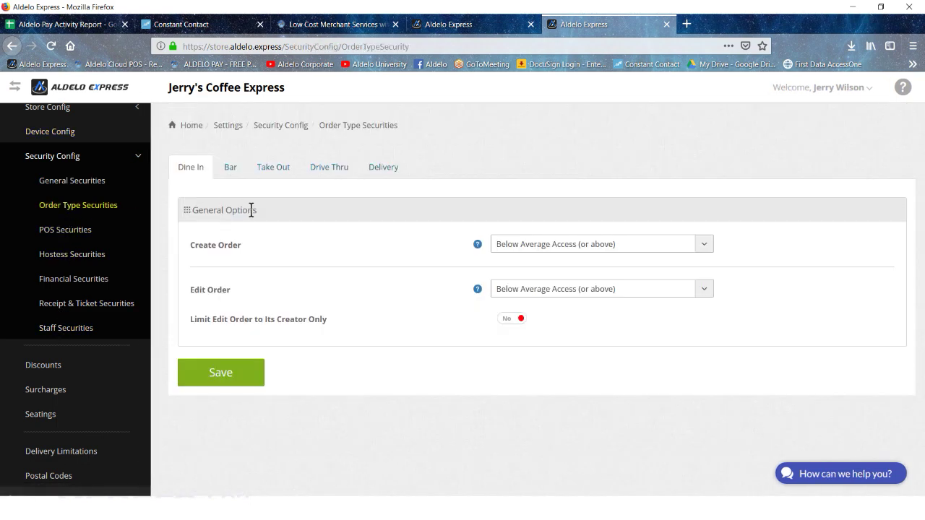
left_click(392, 177)
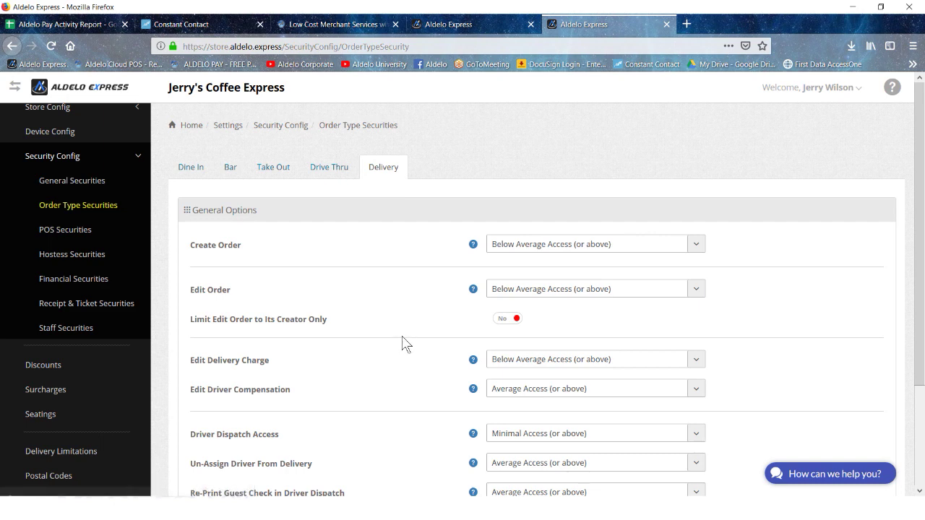
scroll(403, 344, "down", 3)
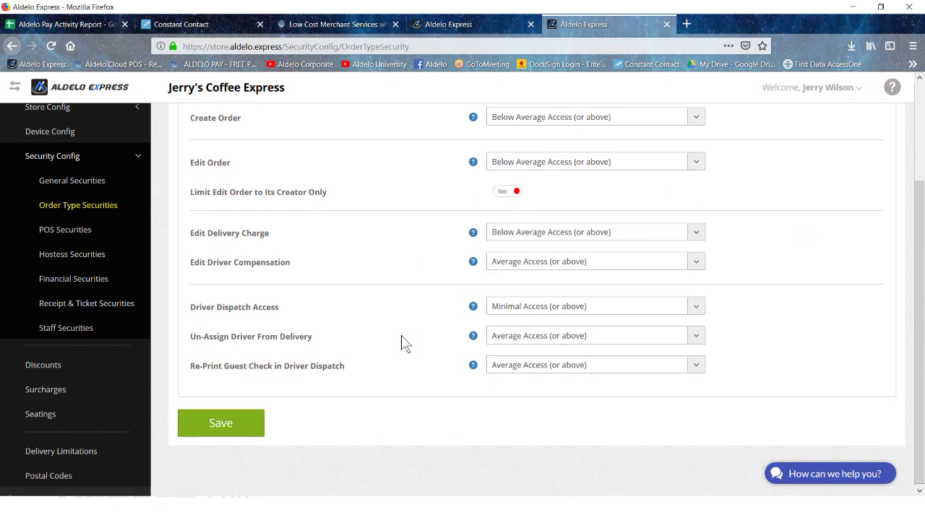